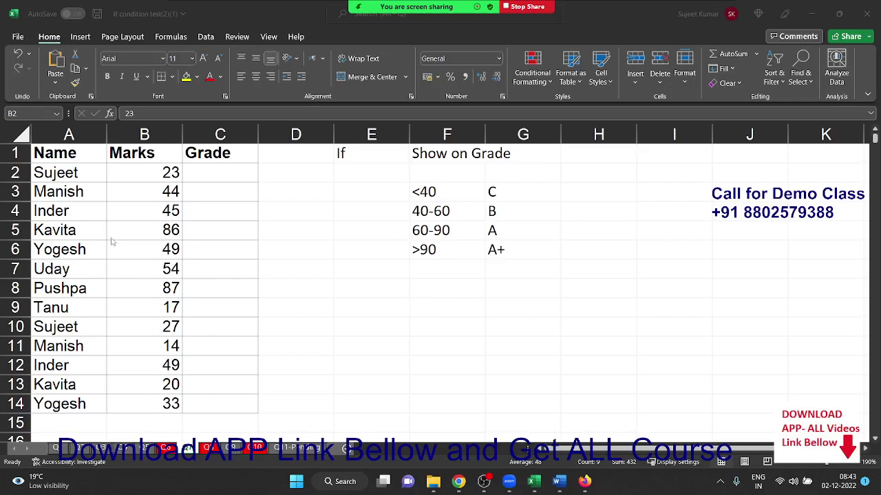
Step: Review the students' marks and the grade bands table, then select Grade cell C2
{"action": "left_click", "coordinate": [199, 173]}
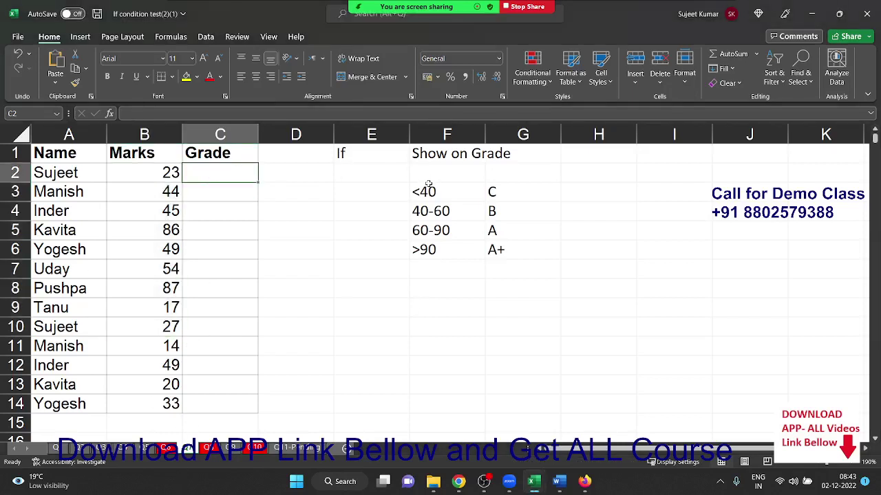
{"action": "left_click_drag", "start_coordinate": [427, 191], "coordinate": [501, 254]}
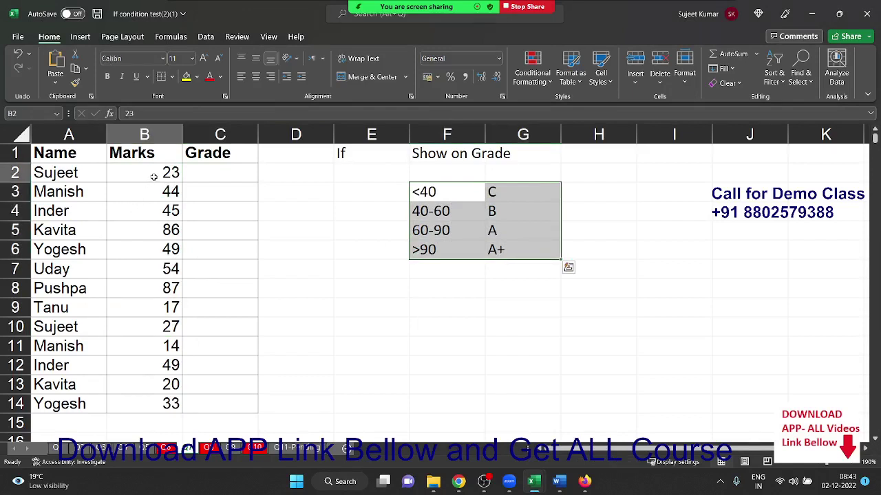
{"action": "mouse_move", "coordinate": [153, 173]}
{"action": "left_mouse_down"}
{"action": "mouse_move", "coordinate": [161, 355]}
{"action": "mouse_move", "coordinate": [190, 402]}
{"action": "left_mouse_up"}
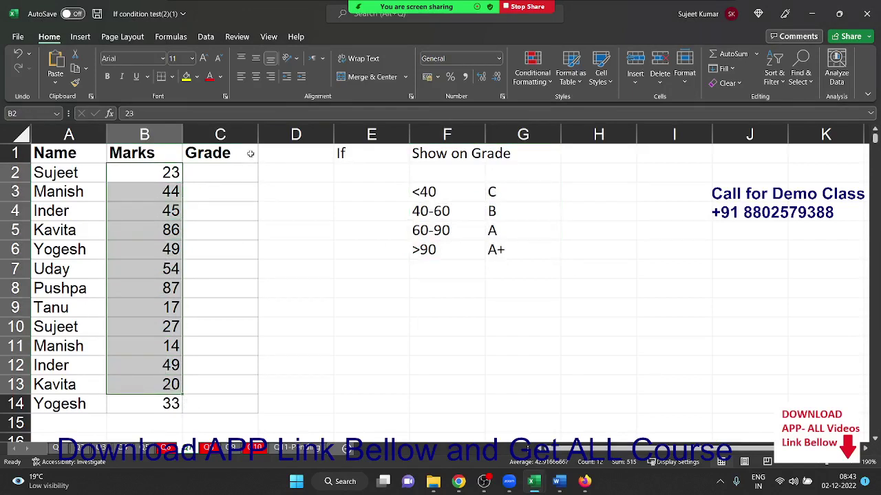
{"action": "left_click", "coordinate": [236, 166]}
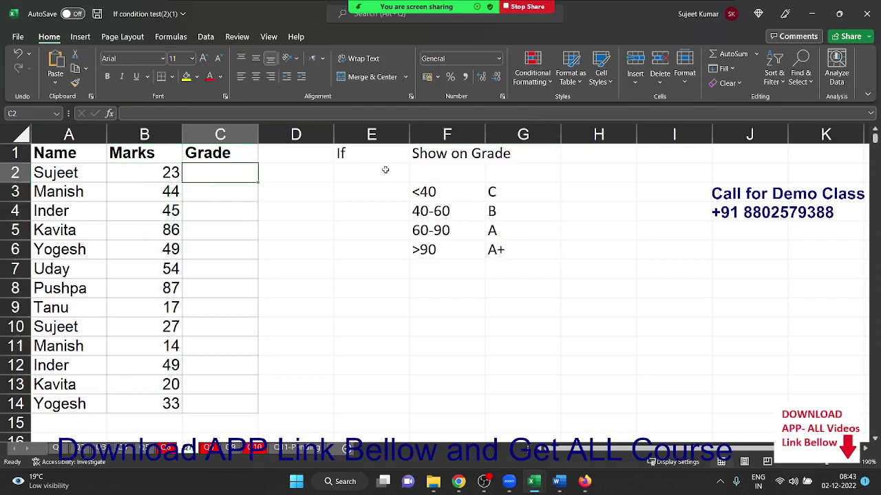
Step: Start C2's formula as =IF(B2<=40,"C",IF(B2<=60,"B",IF( with B2 references
{"action": "type", "text": "="}
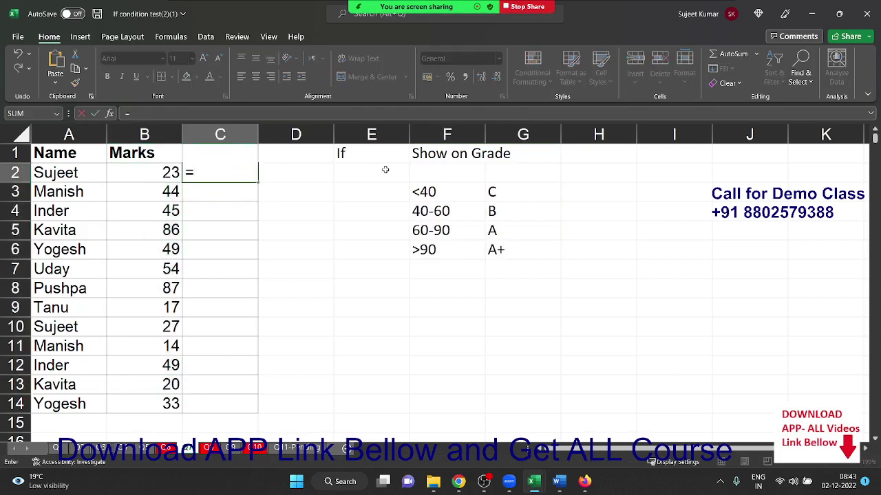
{"action": "type", "text": "if"}
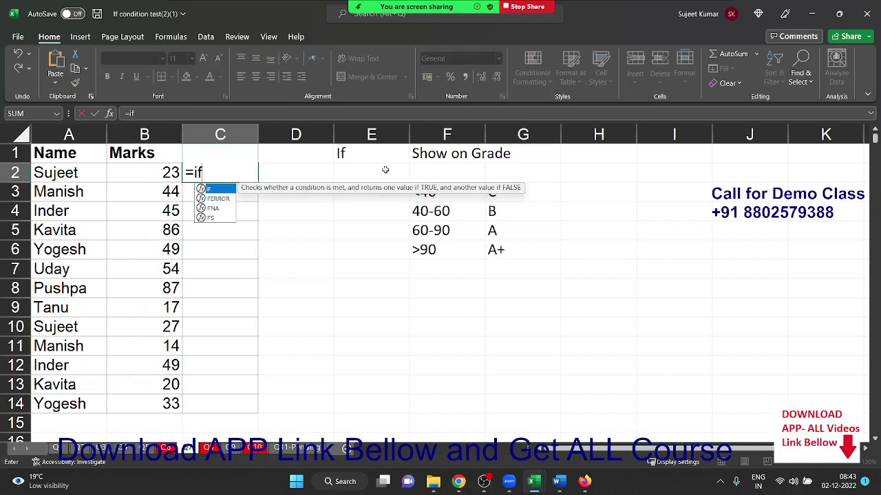
{"action": "type", "text": "s"}
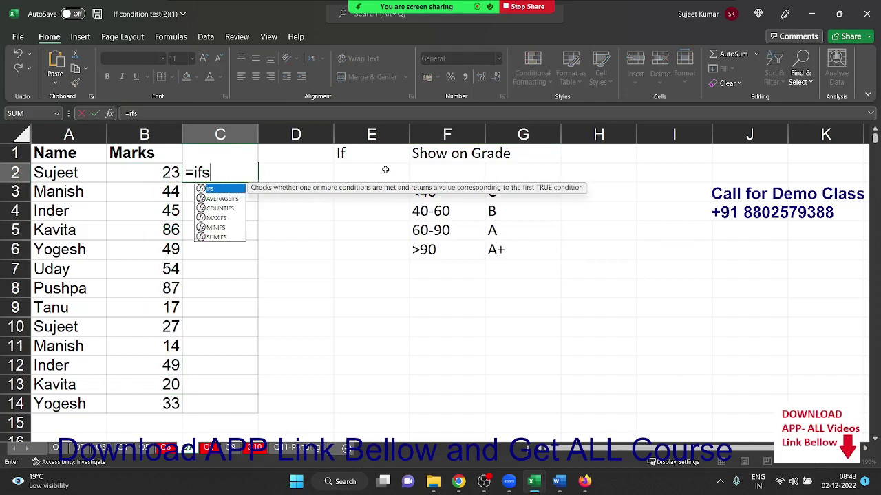
{"action": "key", "text": "BackSpace"}
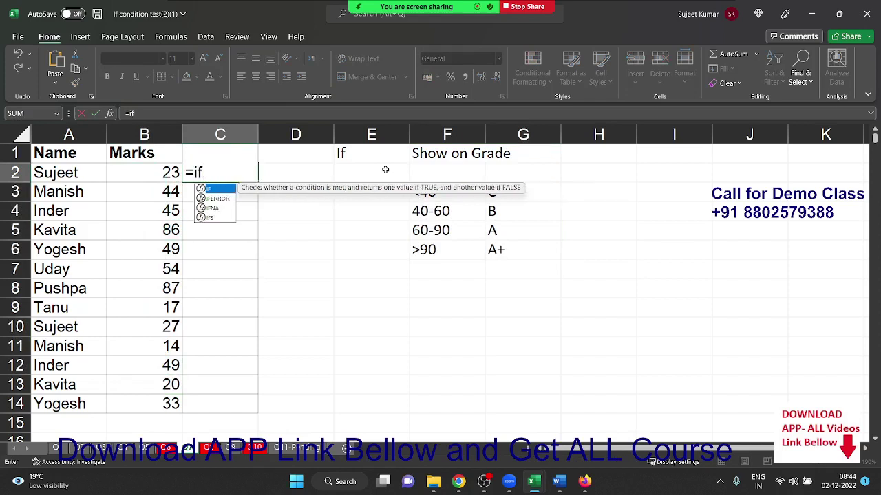
{"action": "key", "text": "Tab"}
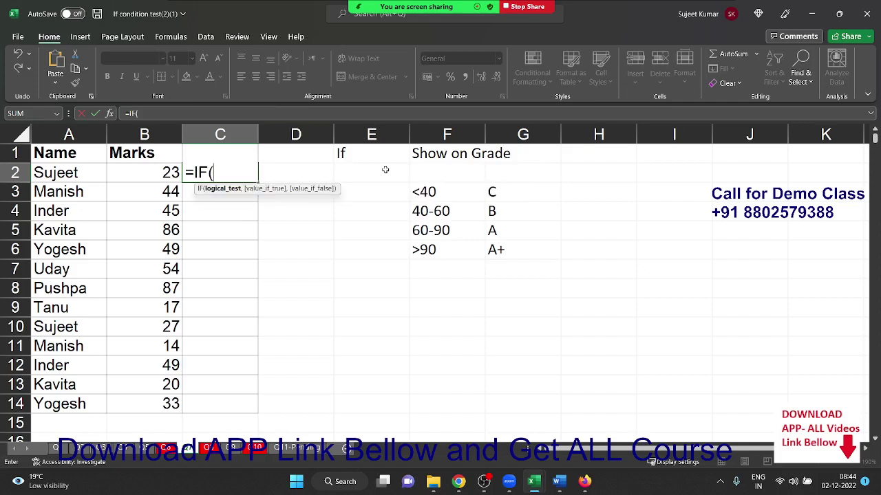
{"action": "left_click", "coordinate": [142, 173]}
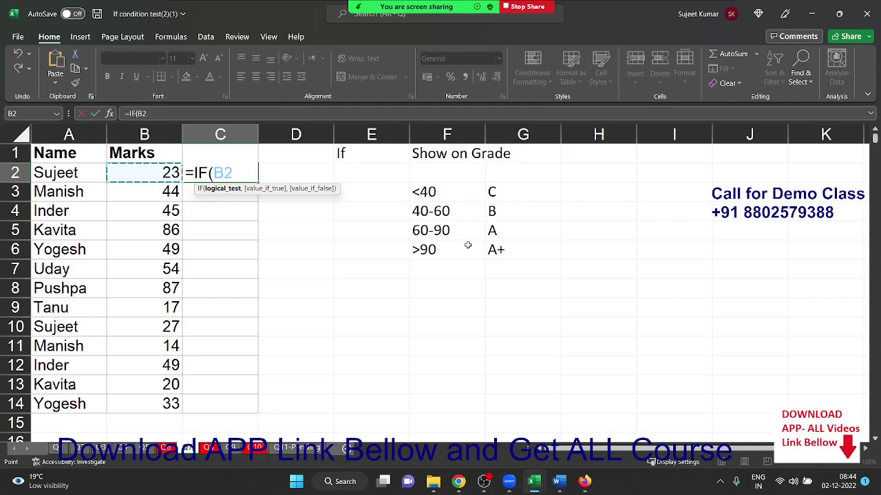
{"action": "type", "text": "<"}
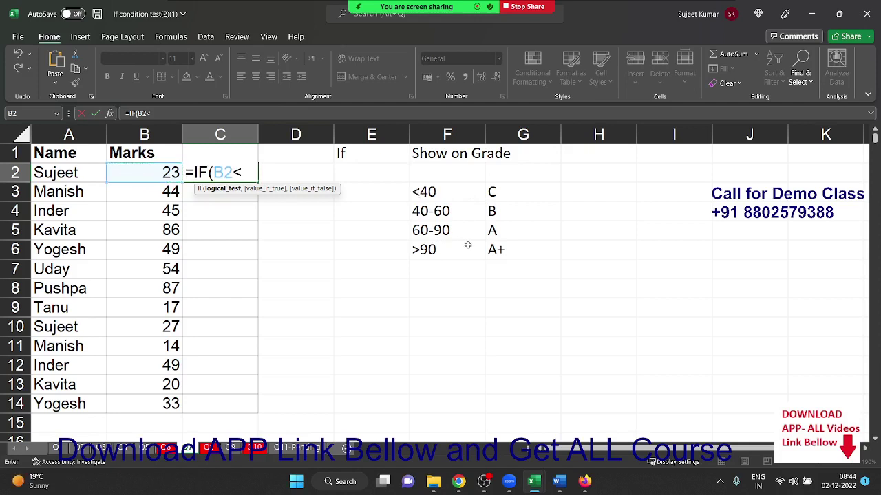
{"action": "type", "text": "=40"}
{"action": "type", "text": ","}
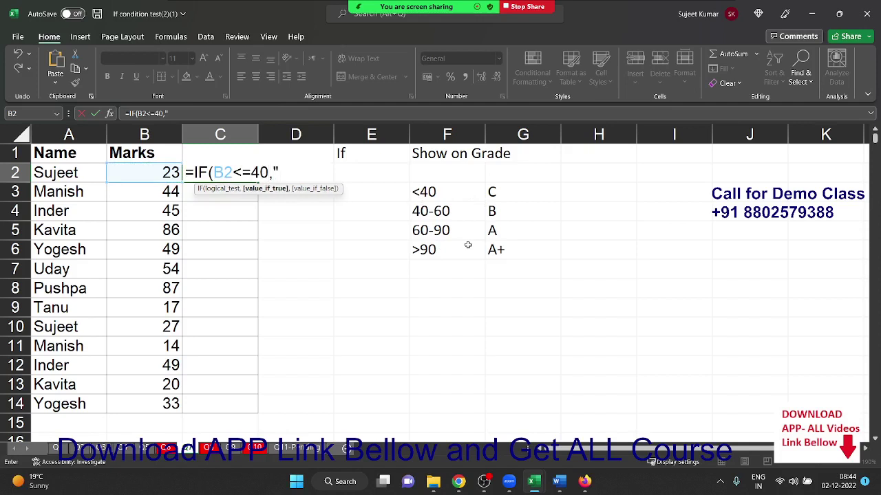
{"action": "type", "text": "C"}
{"action": "type", "text": ","}
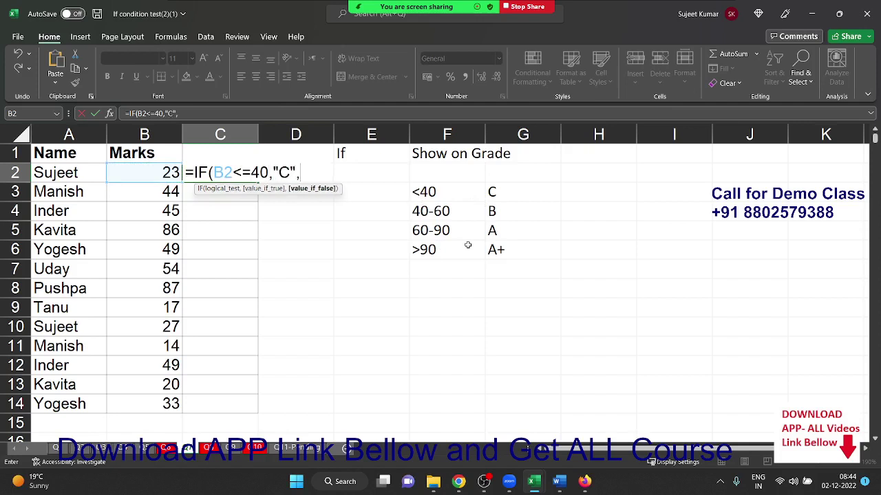
{"action": "type", "text": "if"}
{"action": "key", "text": "Tab"}
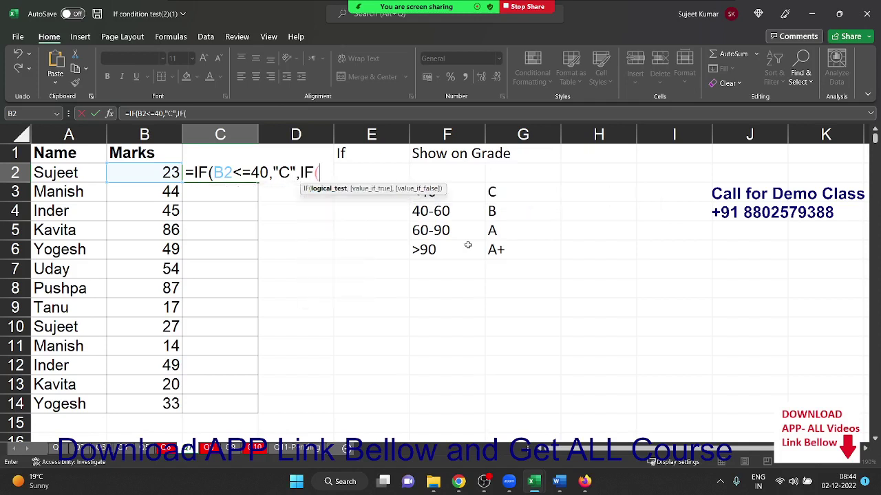
{"action": "left_click", "coordinate": [133, 171]}
{"action": "type", "text": "<="}
{"action": "type", "text": "60,\""}
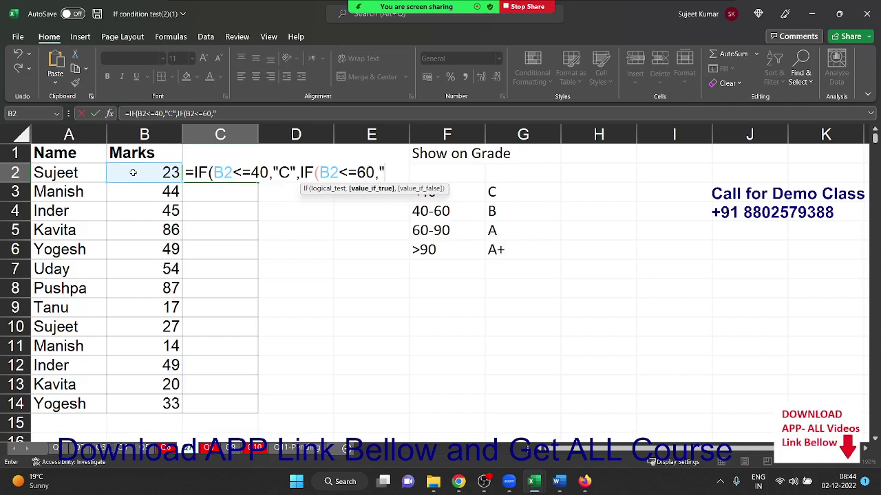
{"action": "type", "text": "B\""}
{"action": "type", "text": ",I"}
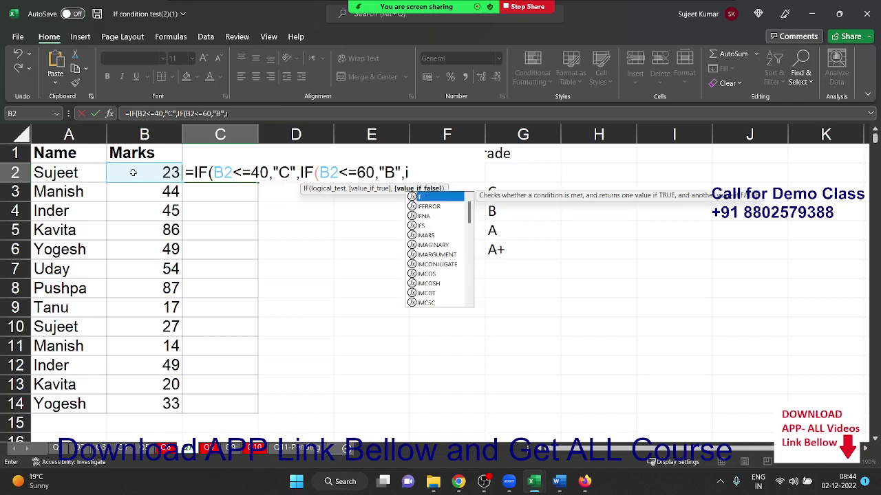
{"action": "type", "text": "F("}
Step: Add the "A" branch for B2<=90 and the final "A+" branch for B2>90
{"action": "left_click", "coordinate": [135, 171]}
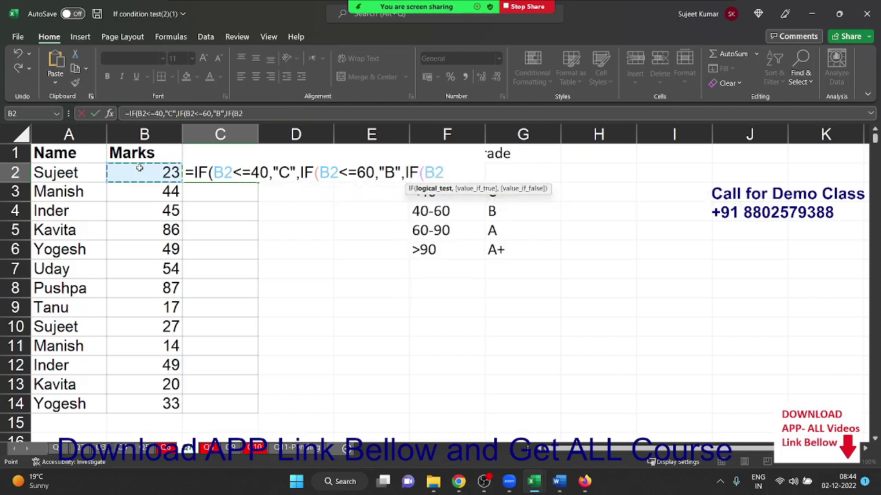
{"action": "type", "text": "<=9"}
{"action": "type", "text": "0,"}
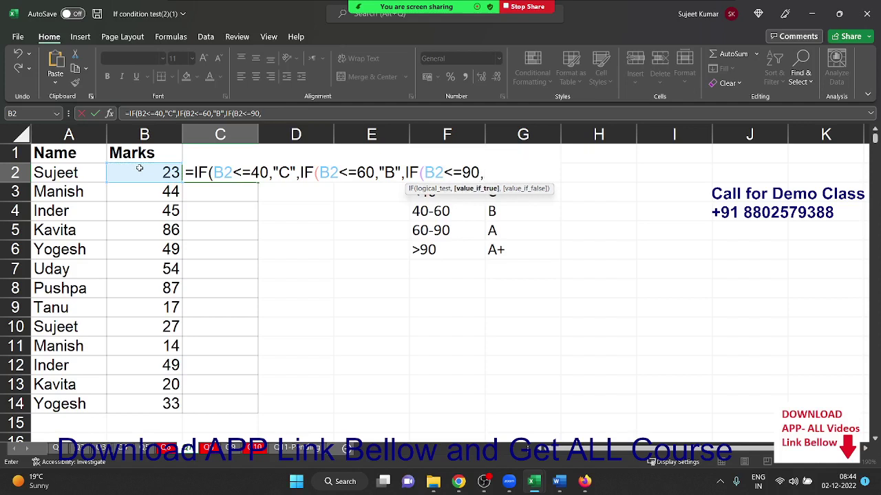
{"action": "type", "text": "\"A\","}
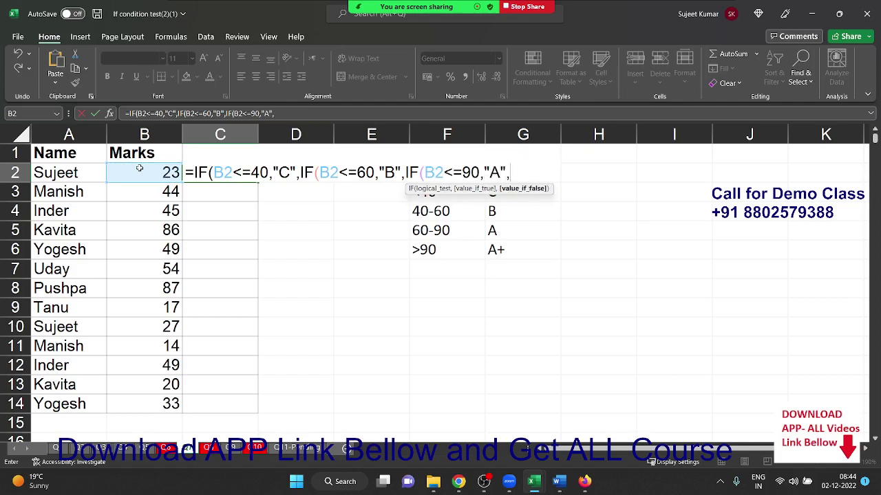
{"action": "type", "text": "if"}
{"action": "key", "text": "Tab"}
{"action": "left_click", "coordinate": [139, 169]}
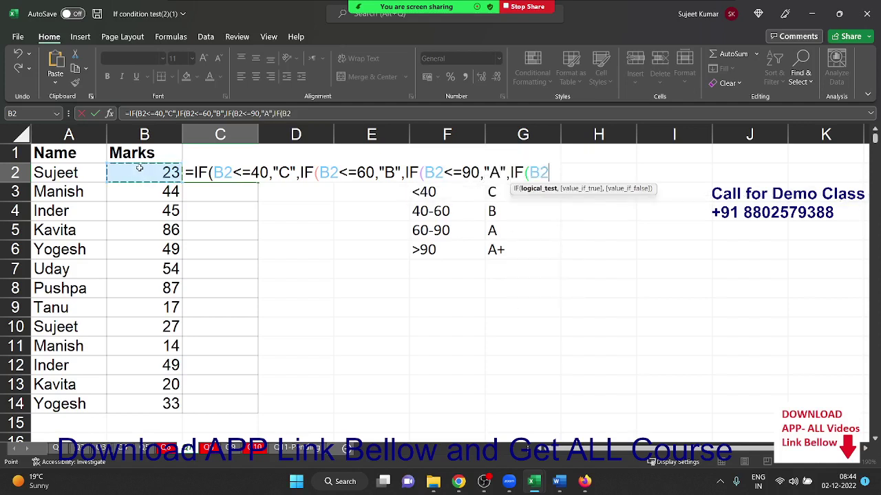
{"action": "type", "text": ">"}
{"action": "type", "text": "90,\""}
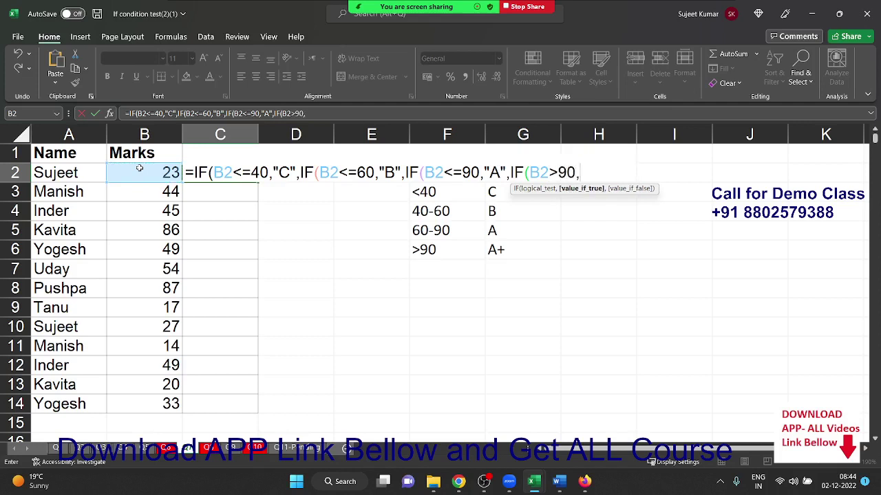
{"action": "type", "text": "A+\""}
Step: Enter the grade formula in C2, accepting Excel's closing-parenthesis fix
{"action": "key", "text": "Return"}
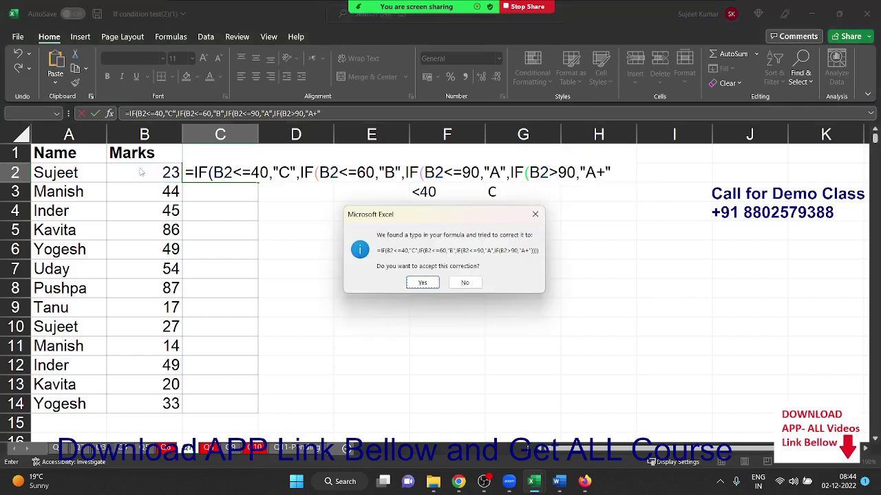
{"action": "key", "text": "Return"}
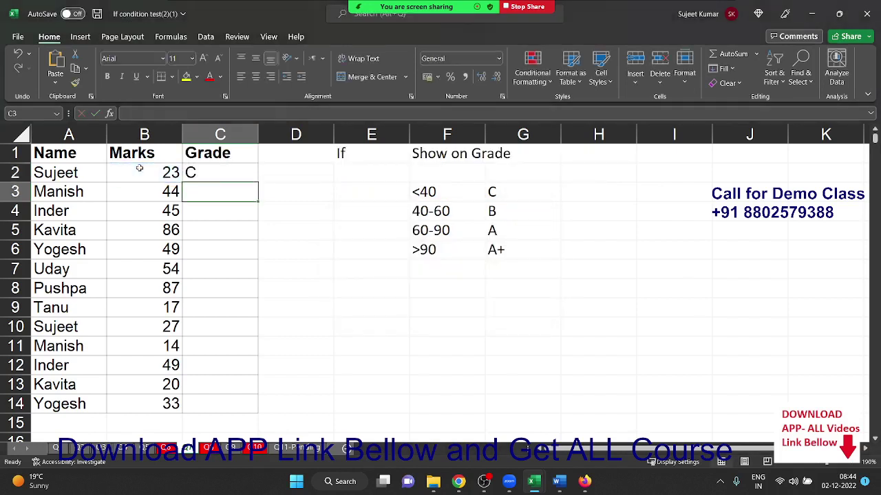
{"action": "key", "text": "Up"}
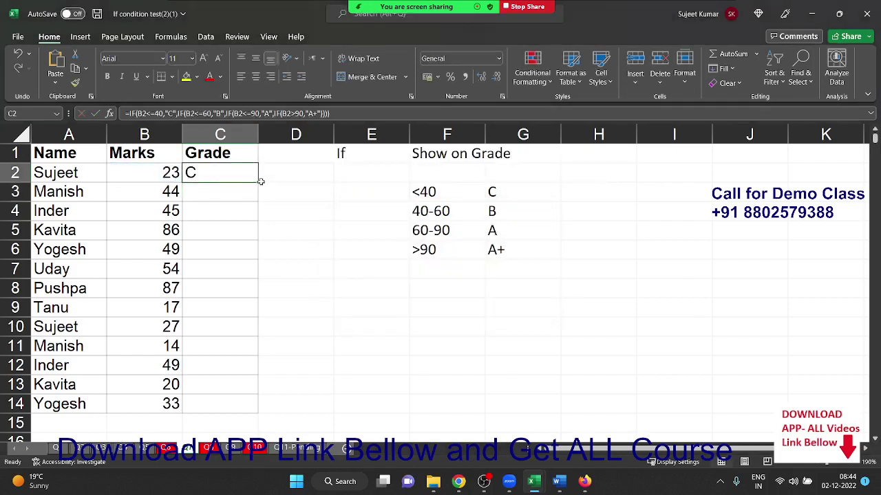
Step: Fill the grade formula down to C14 and review C2's formula without changes
{"action": "mouse_move", "coordinate": [261, 181]}
{"action": "left_mouse_down"}
{"action": "mouse_move", "coordinate": [239, 423]}
{"action": "mouse_move", "coordinate": [237, 406]}
{"action": "left_mouse_up"}
{"action": "left_click", "coordinate": [192, 173]}
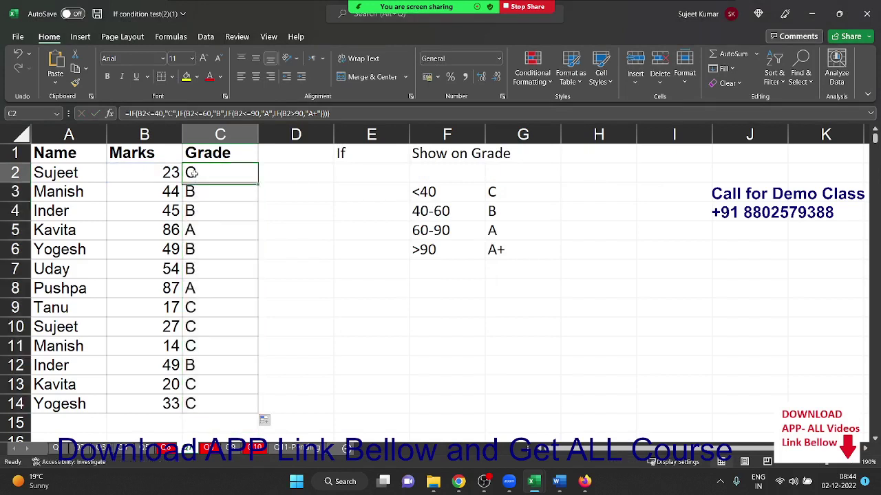
{"action": "double_click", "coordinate": [192, 172]}
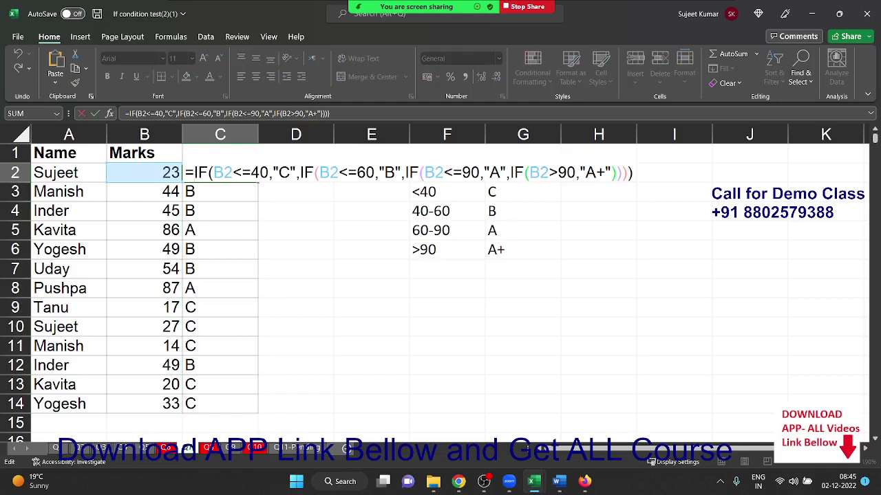
{"action": "key", "text": "Escape"}
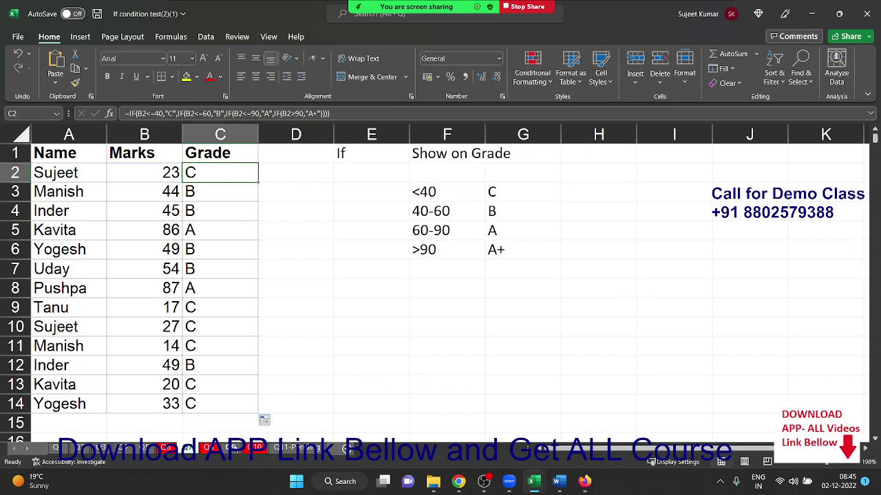
Step: On the sales sheet, start B2's formula: 0 for sales under 5, 700 up to 40
{"action": "left_click", "coordinate": [213, 448]}
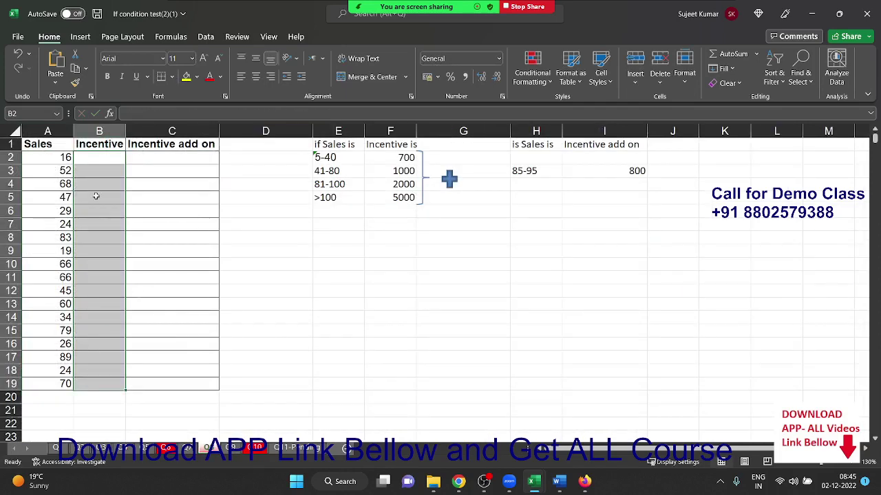
{"action": "left_click", "coordinate": [95, 158]}
{"action": "type", "text": "=I"}
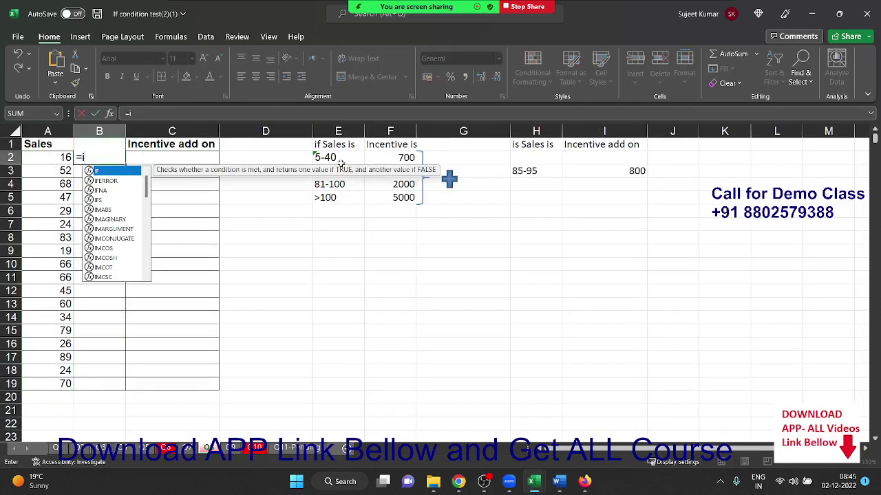
{"action": "type", "text": "F("}
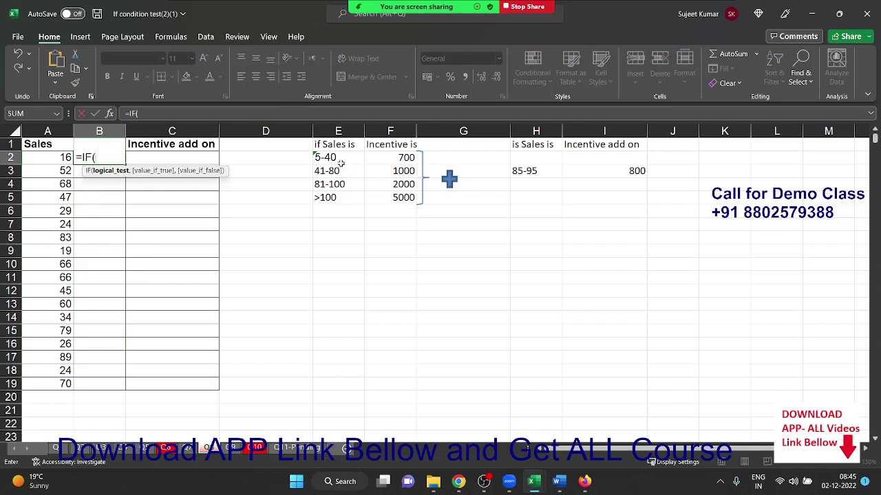
{"action": "key", "text": "Left"}
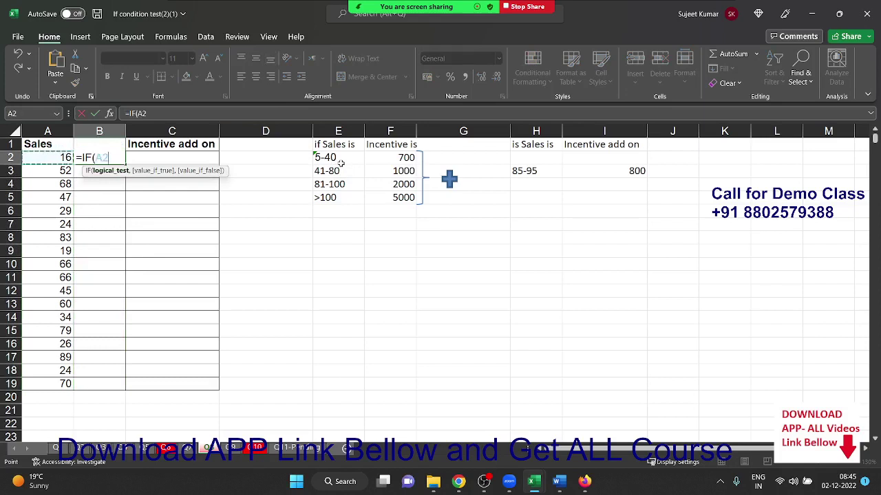
{"action": "type", "text": "<"}
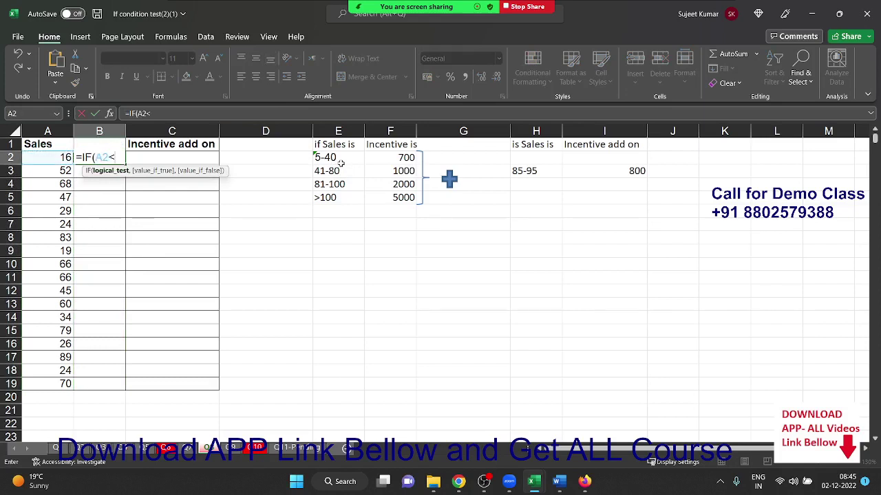
{"action": "type", "text": "5,0"}
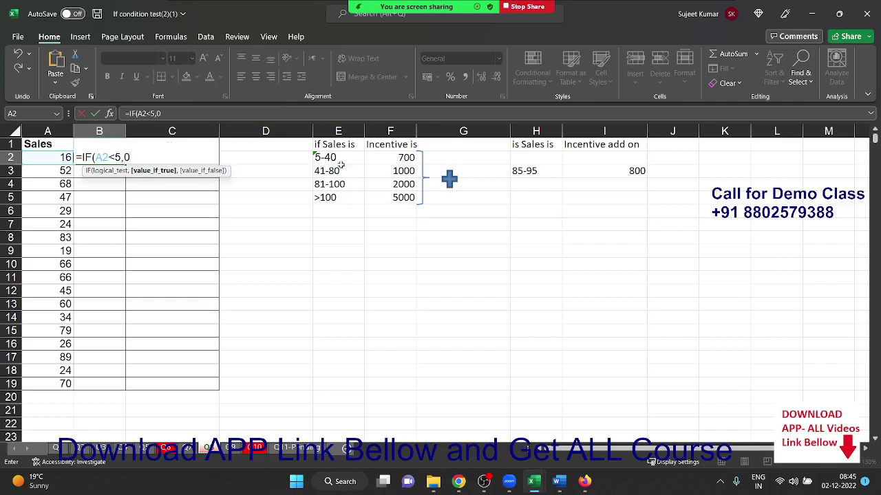
{"action": "type", "text": ",IF("}
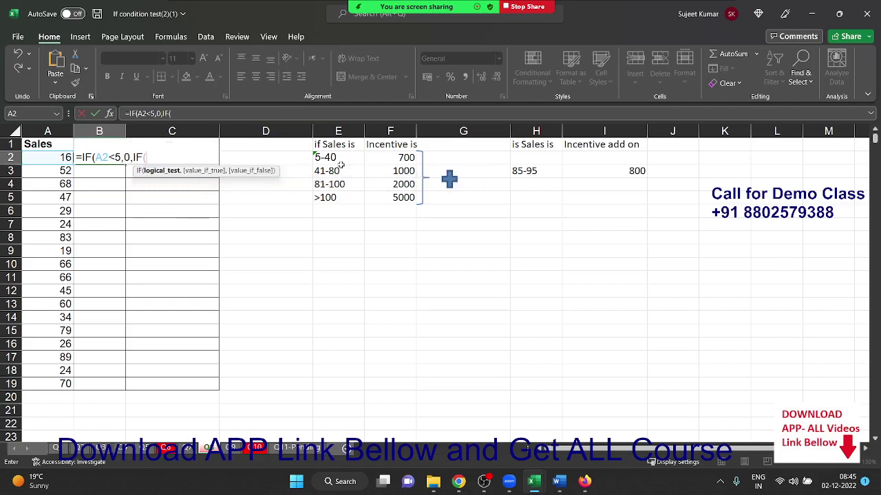
{"action": "left_click", "coordinate": [29, 158]}
{"action": "type", "text": "<="}
{"action": "type", "text": "40,7"}
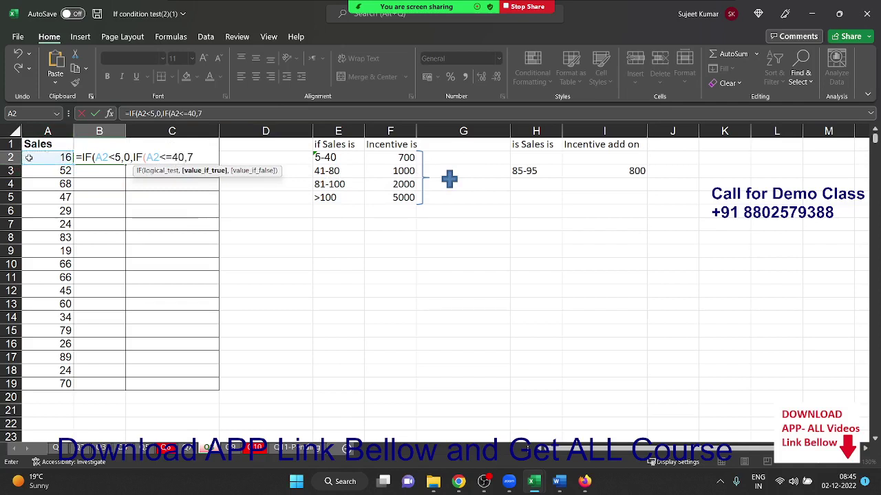
{"action": "type", "text": "00,I"}
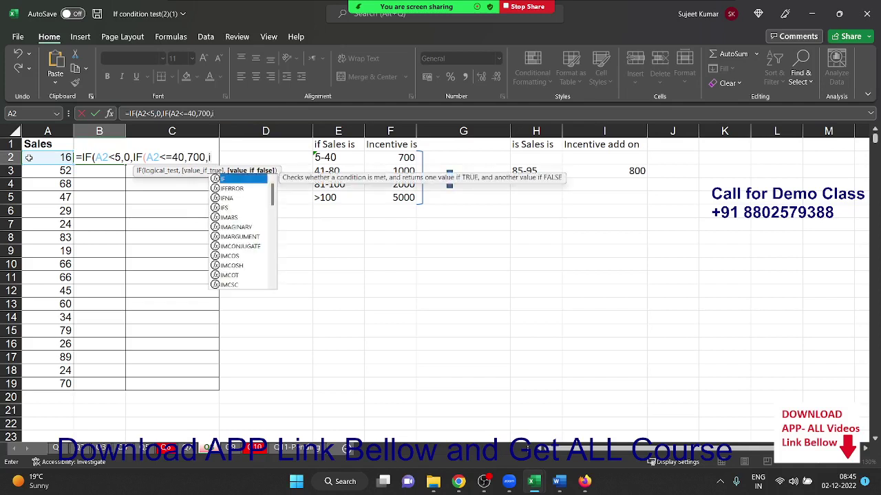
{"action": "type", "text": "F("}
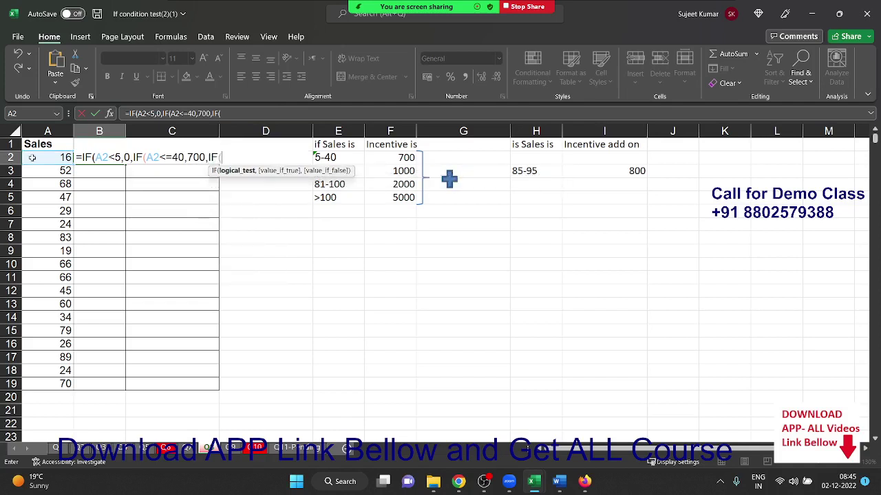
Step: Add slabs of 1000 up to 80, 2000 up to 100, and 5000 above 100
{"action": "left_click", "coordinate": [32, 158]}
{"action": "type", "text": "<="}
{"action": "type", "text": "80,1"}
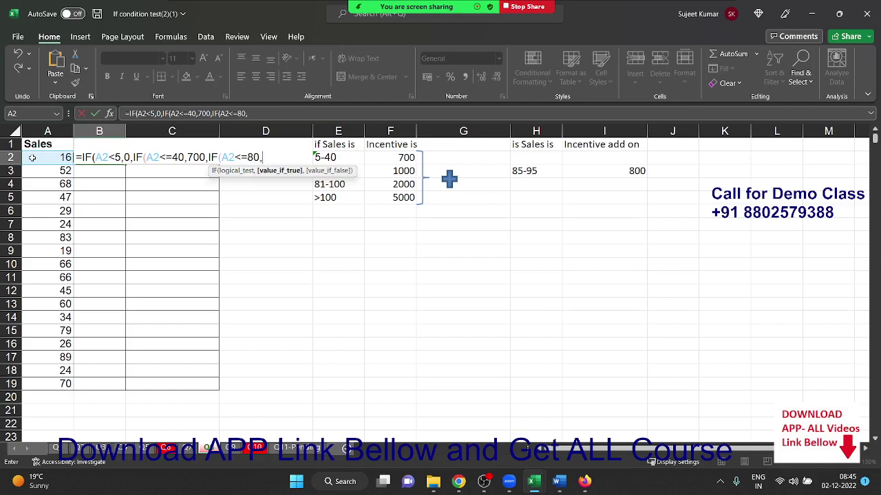
{"action": "type", "text": "000,"}
{"action": "type", "text": "IF("}
{"action": "left_click", "coordinate": [31, 158]}
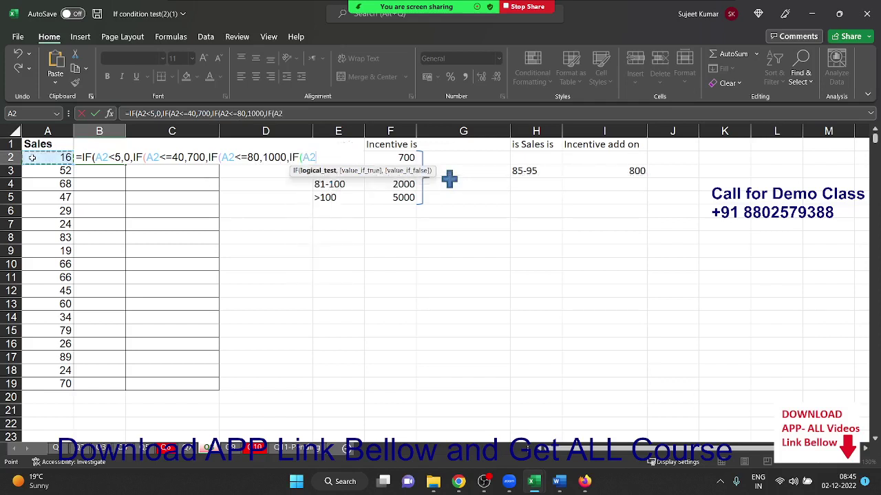
{"action": "type", "text": "<=1"}
{"action": "type", "text": "00"}
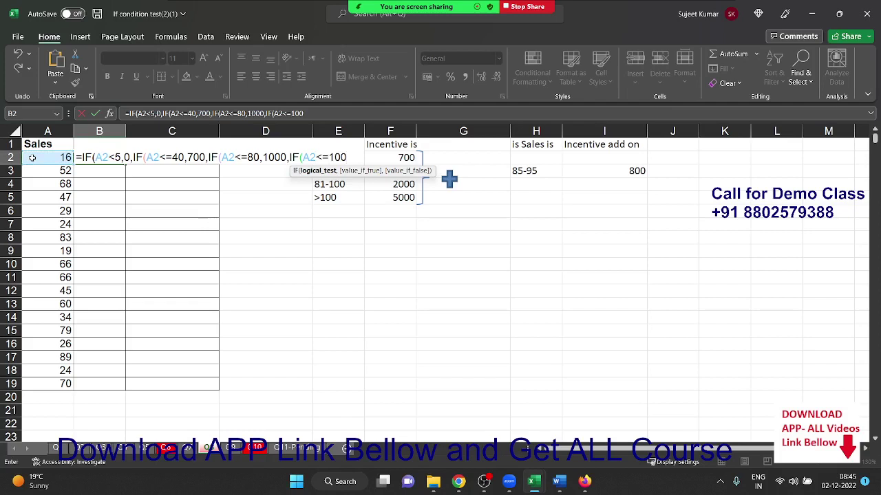
{"action": "type", "text": ",2000"}
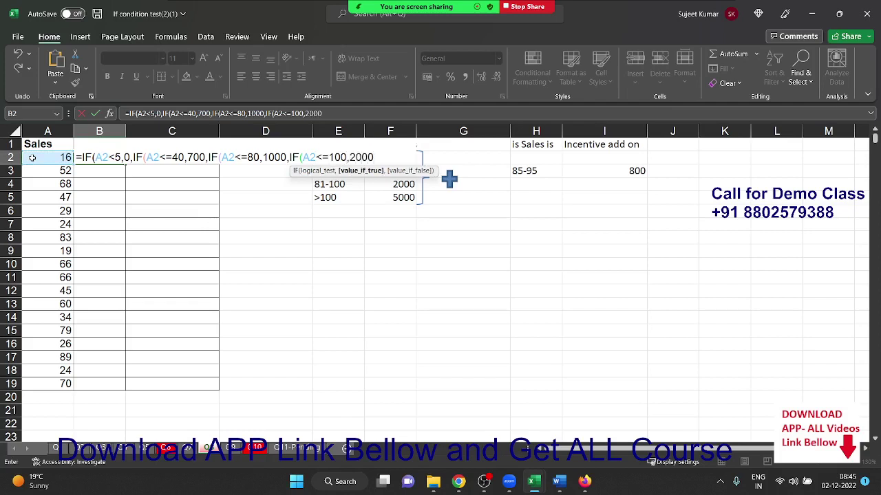
{"action": "type", "text": ",IF("}
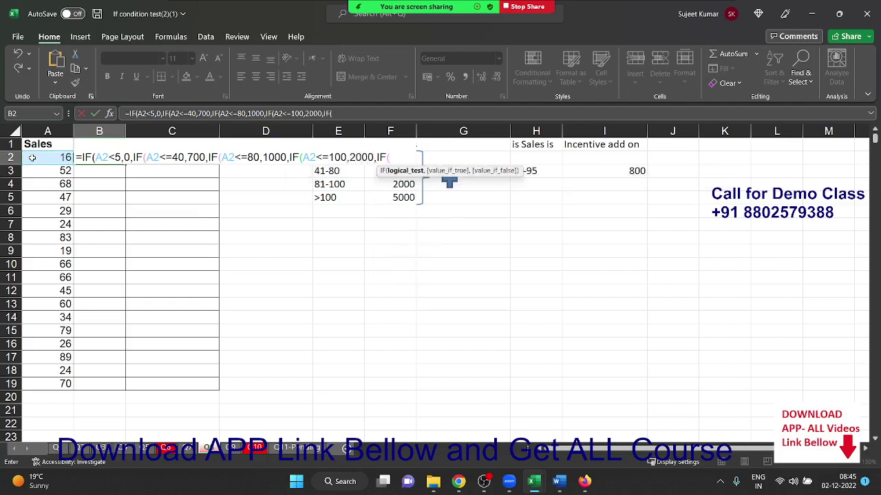
{"action": "left_click", "coordinate": [31, 157]}
{"action": "type", "text": ">"}
{"action": "type", "text": "100,"}
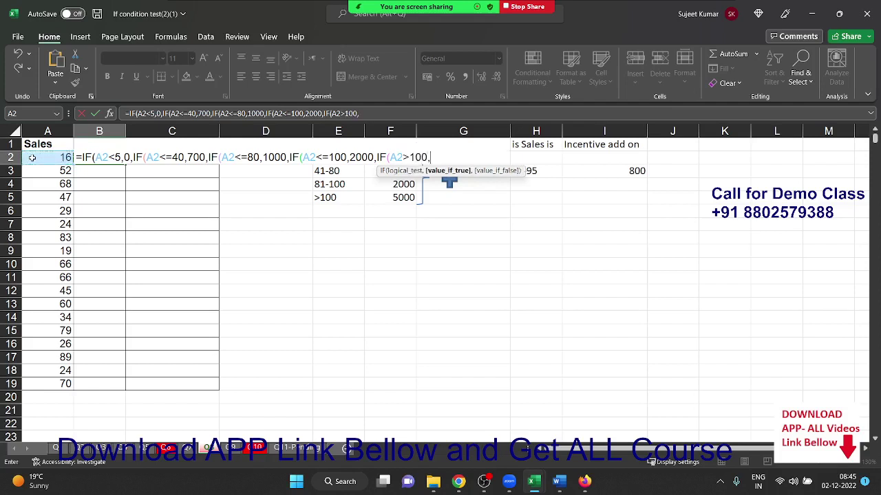
{"action": "type", "text": "5000"}
Step: Enter the incentive formula with the suggested correction and fill it down to B19
{"action": "key", "text": "Return"}
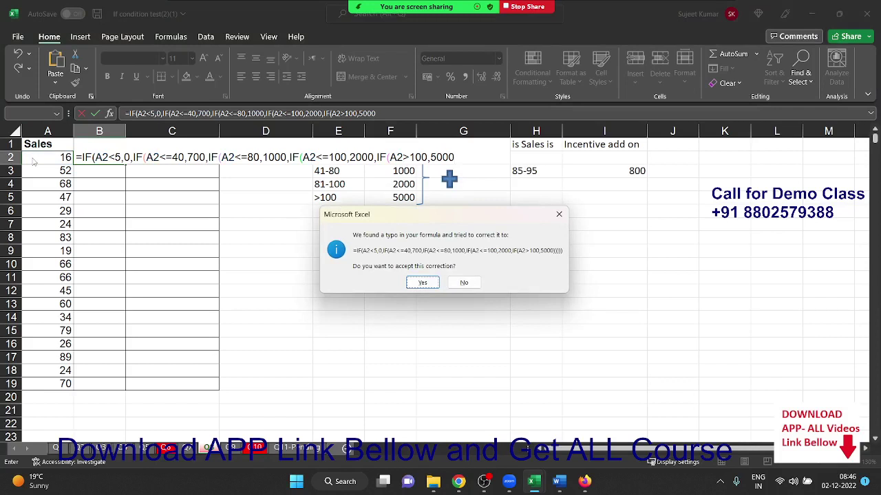
{"action": "key", "text": "Return"}
{"action": "key", "text": "Up"}
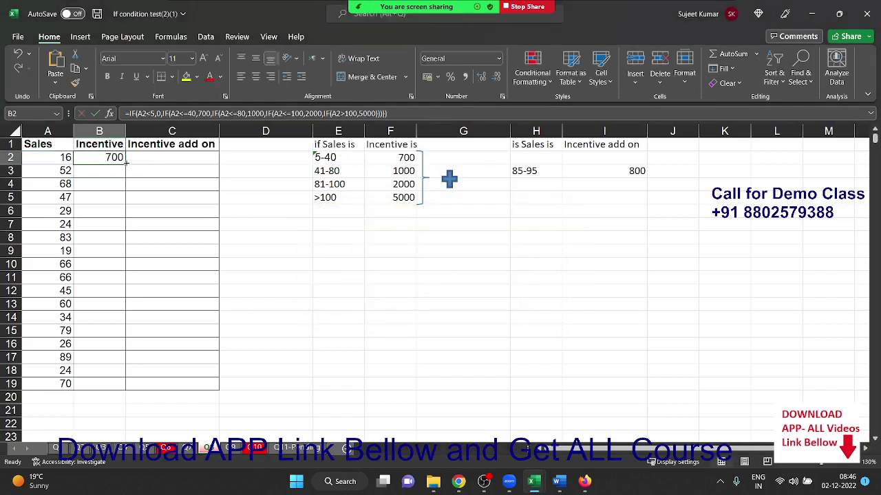
{"action": "left_click_drag", "start_coordinate": [125, 162], "coordinate": [109, 391]}
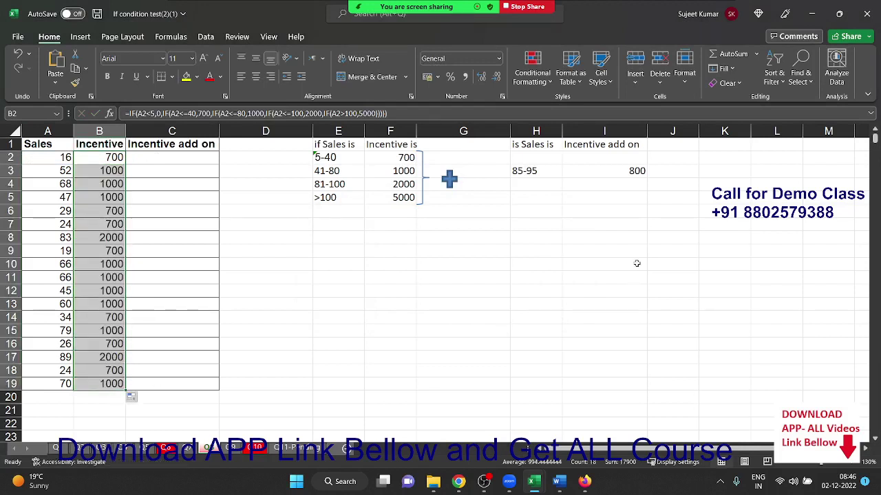
Step: Check the 85–95 add-on range and select add-on cell C2
{"action": "left_click", "coordinate": [185, 153]}
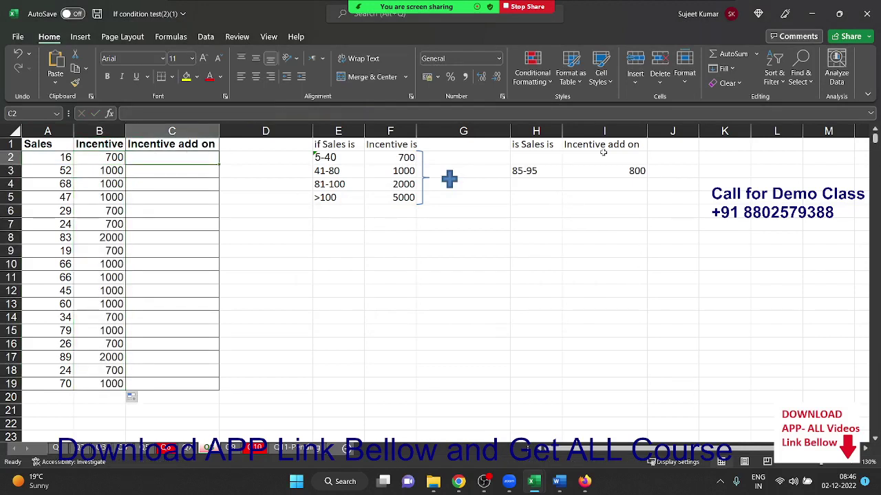
{"action": "left_click", "coordinate": [542, 173]}
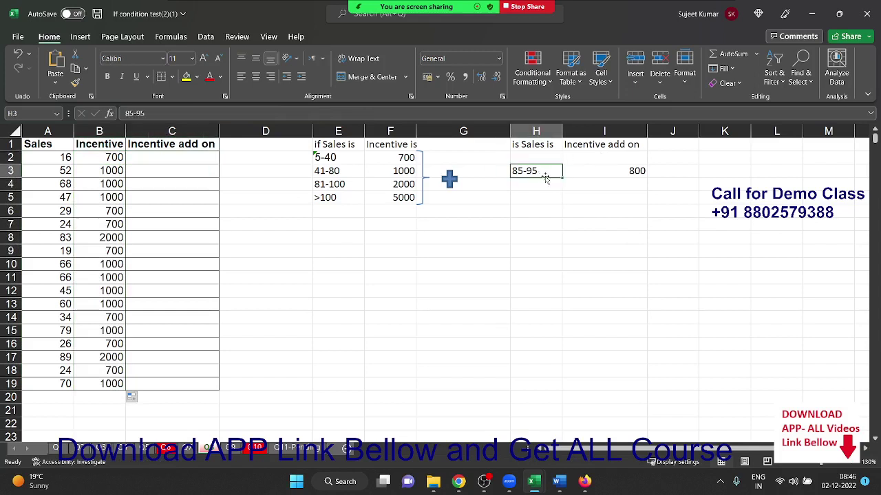
{"action": "left_click_drag", "start_coordinate": [196, 172], "coordinate": [180, 161]}
{"action": "left_click", "coordinate": [181, 161]}
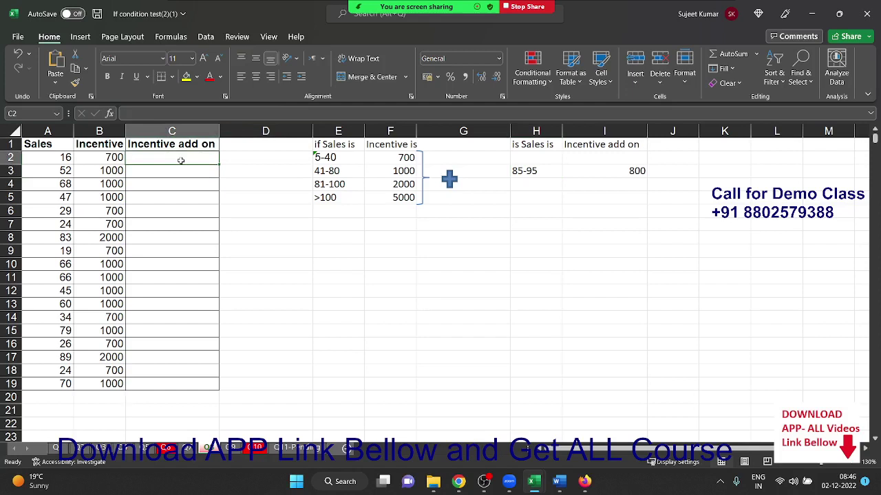
Step: Type =IF(AND(A2>=85,A2<=95),800,0) in C2
{"action": "type", "text": "=i"}
{"action": "key", "text": "Tab"}
{"action": "type", "text": "an"}
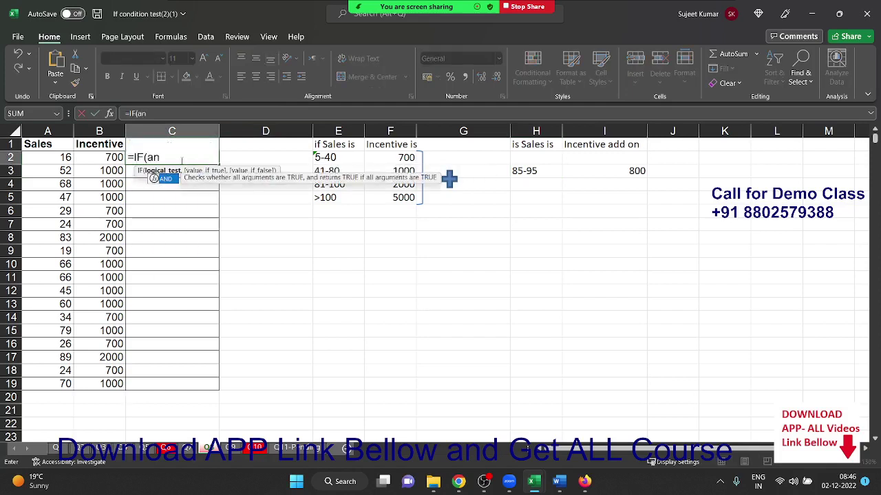
{"action": "type", "text": "d"}
{"action": "key", "text": "Tab"}
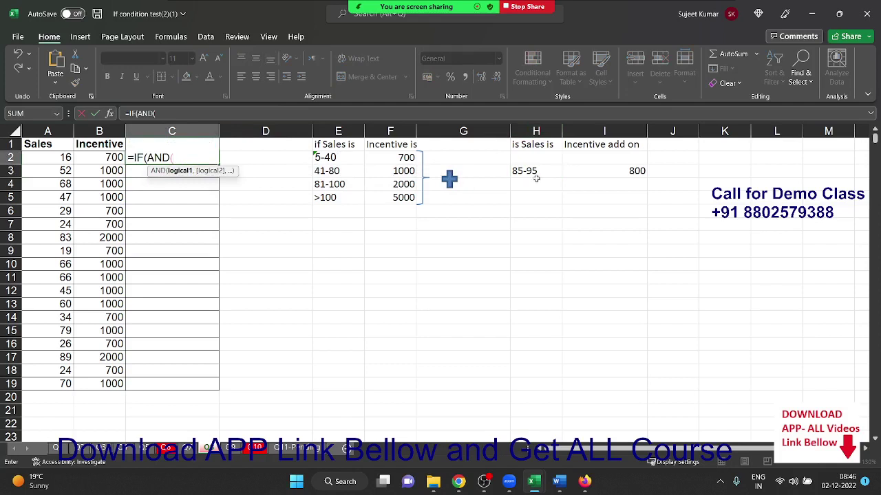
{"action": "left_click", "coordinate": [51, 156]}
{"action": "type", "text": ">="}
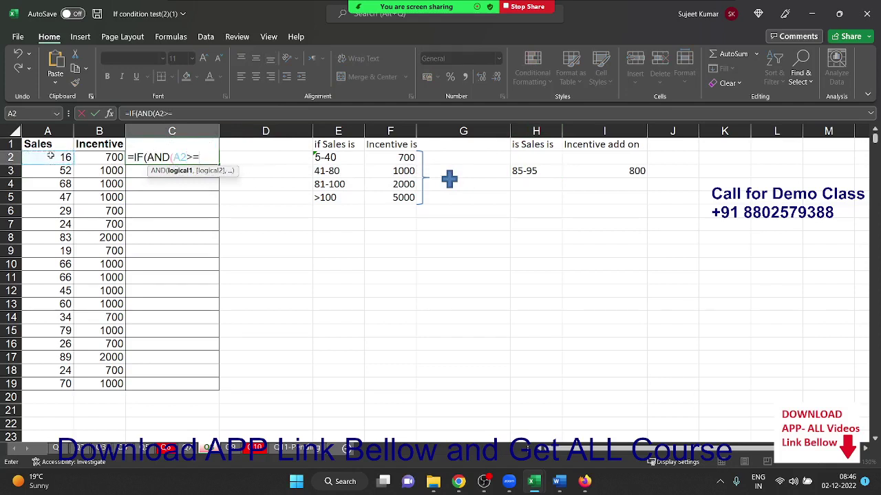
{"action": "type", "text": "85,"}
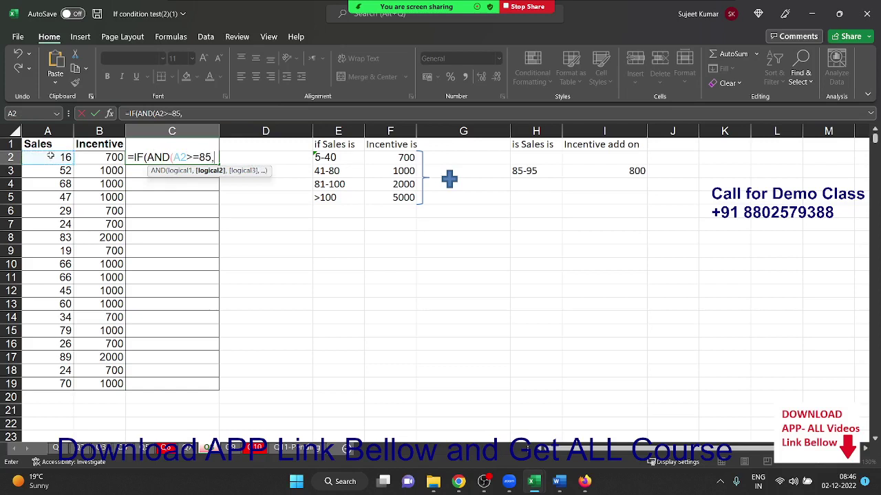
{"action": "left_click", "coordinate": [50, 156]}
{"action": "type", "text": "<="}
{"action": "type", "text": "95)"}
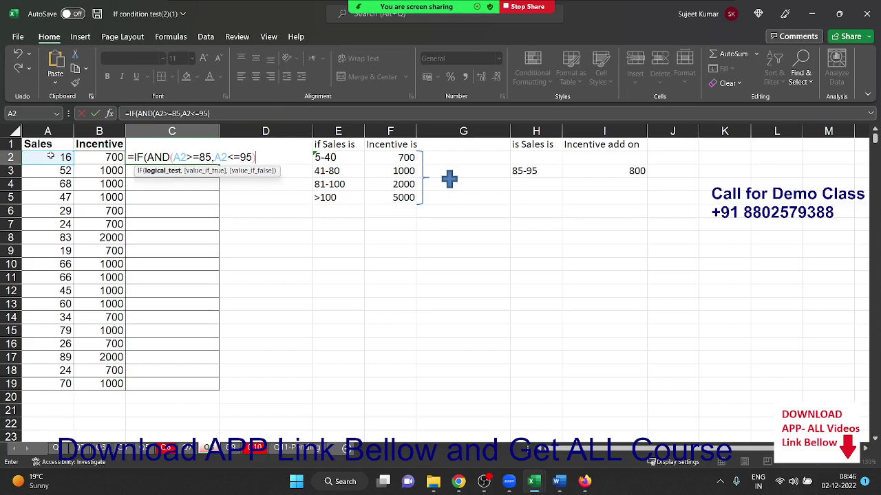
{"action": "type", "text": ",800"}
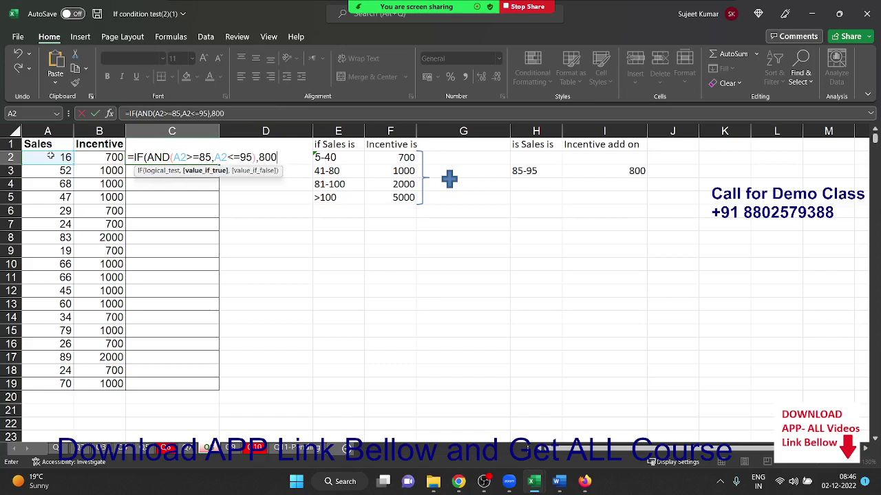
{"action": "type", "text": ",0"}
Step: Enter the add-on formula with the suggested correction and fill it down to C19
{"action": "key", "text": "Return"}
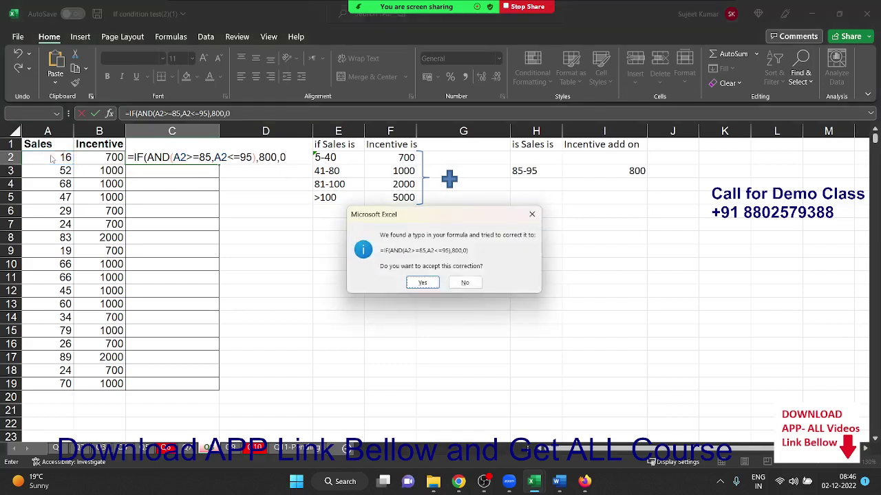
{"action": "key", "text": "Return"}
{"action": "key", "text": "Up"}
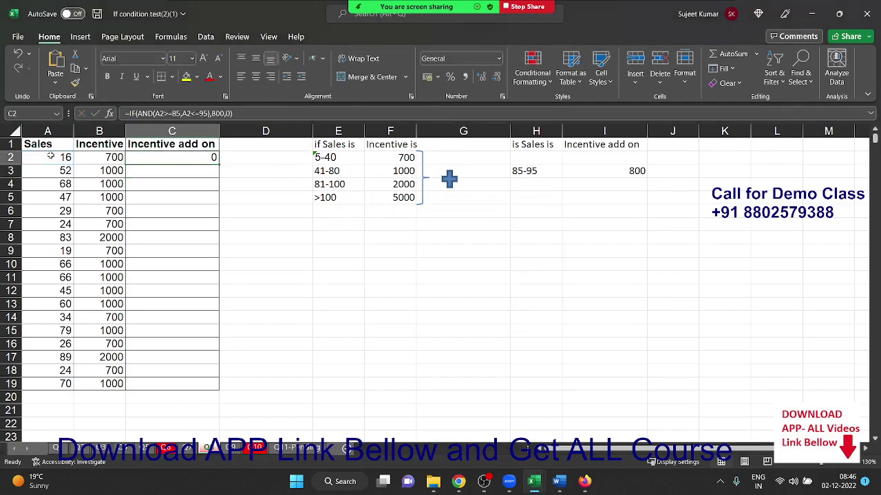
{"action": "double_click", "coordinate": [218, 161]}
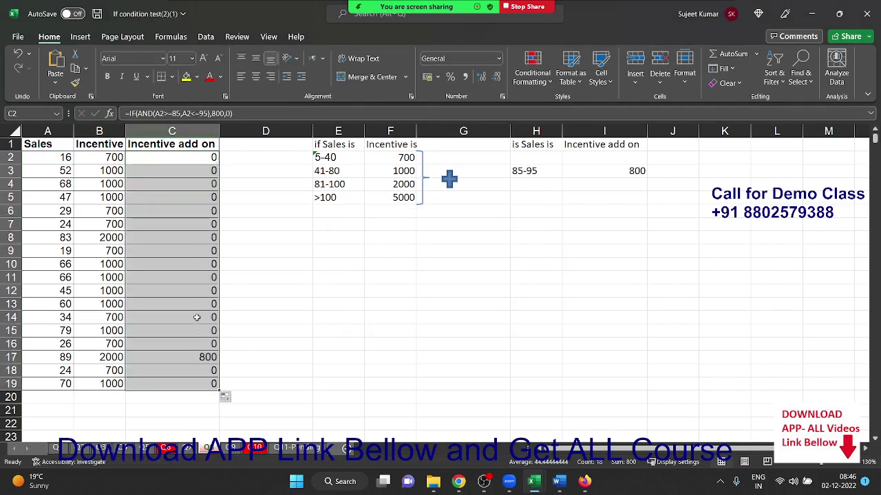
Step: Verify C17 shows 800 for sales of 89, then go to the PAN status sheet
{"action": "left_click", "coordinate": [147, 357]}
{"action": "left_click", "coordinate": [32, 357]}
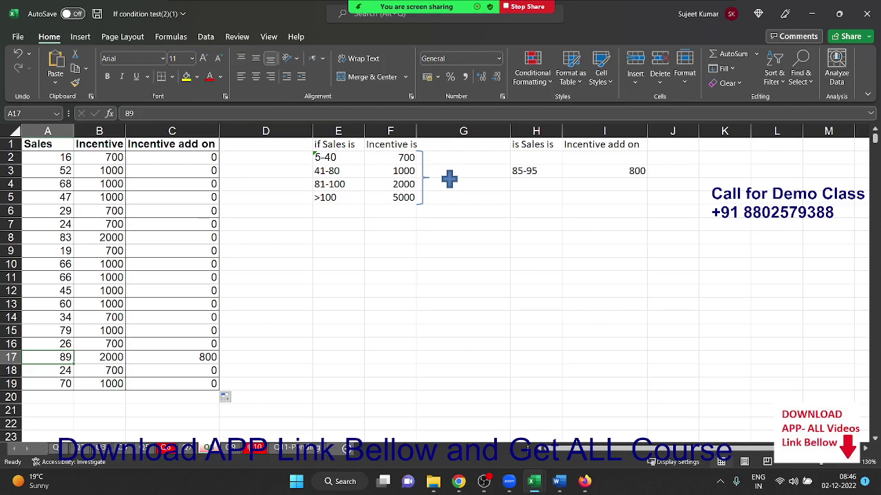
{"action": "left_click", "coordinate": [235, 451]}
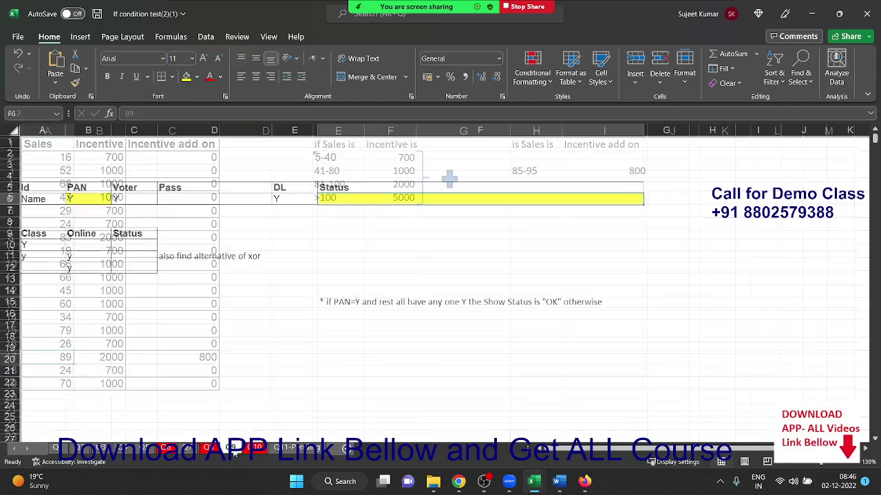
Step: In Status cell F6, begin =AND(B6="y",OR( for the PAN check
{"action": "left_click", "coordinate": [75, 196]}
{"action": "left_click", "coordinate": [357, 198]}
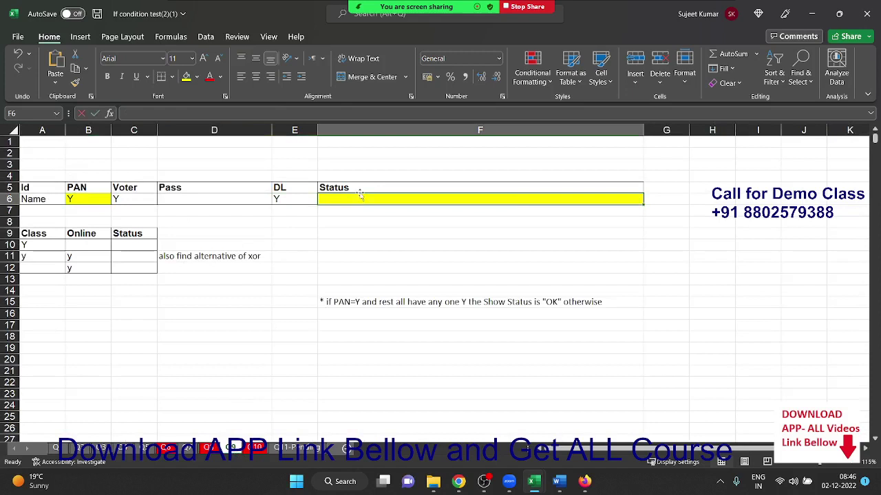
{"action": "type", "text": "=and"}
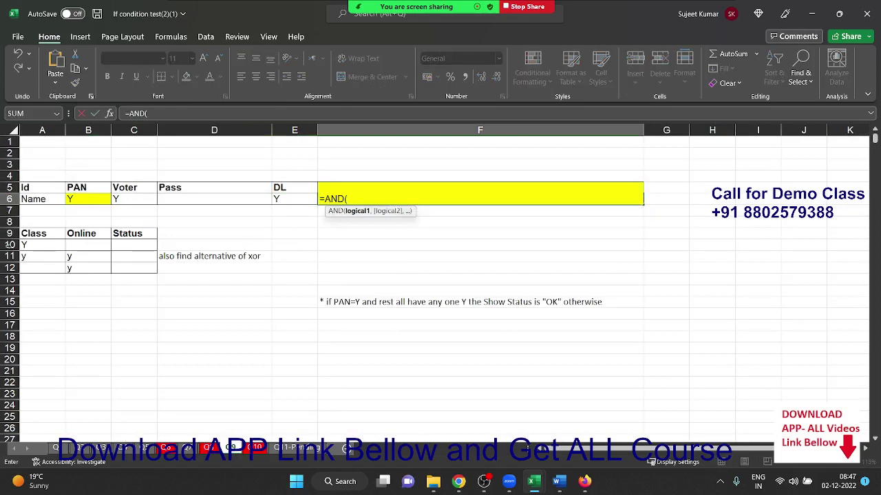
{"action": "left_click", "coordinate": [102, 199]}
{"action": "type", "text": "="}
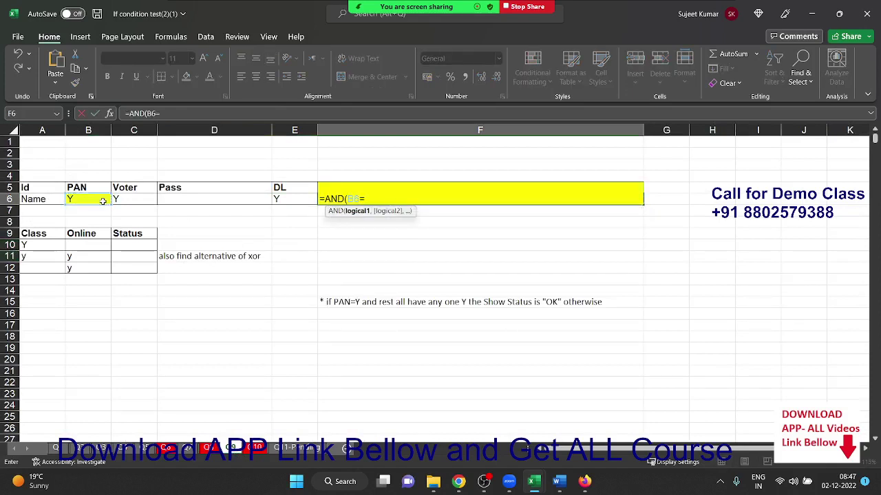
{"action": "type", "text": "\"y"}
{"action": "type", "text": ",or"}
{"action": "key", "text": "Tab"}
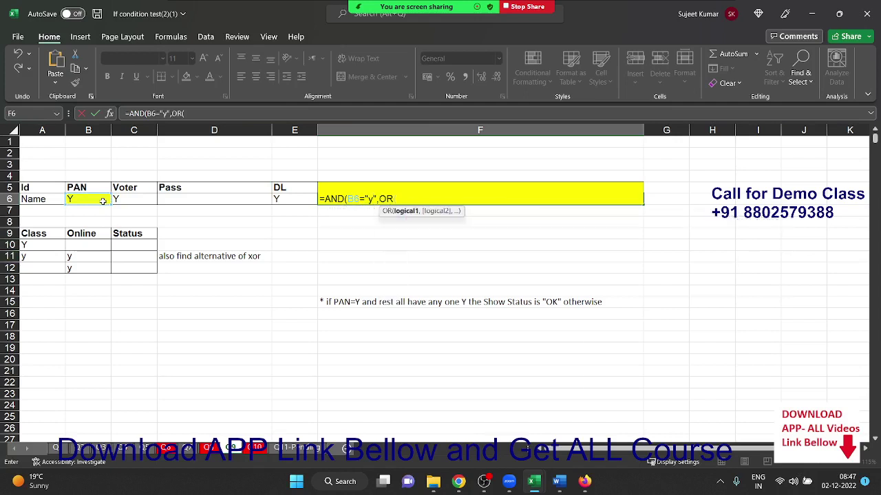
Step: Complete the OR with C6, D6 and E6 each ="y" and enter the formula
{"action": "left_click", "coordinate": [139, 198]}
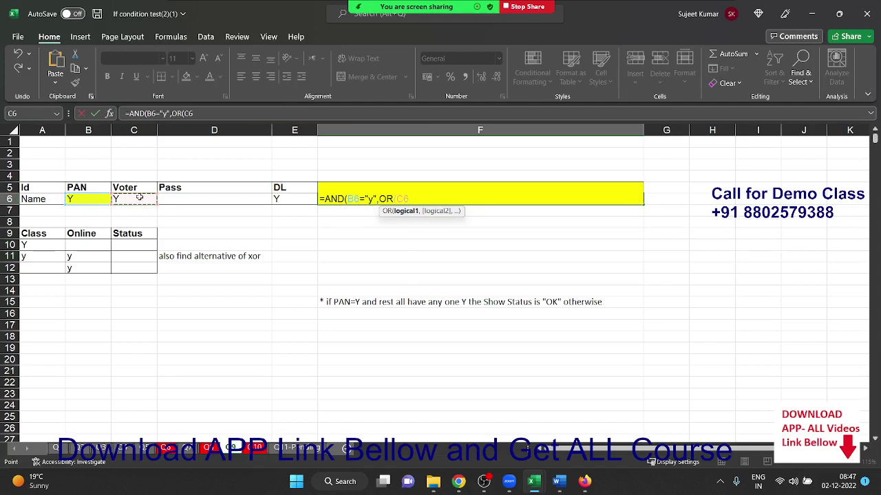
{"action": "type", "text": "=\"y\""}
{"action": "type", "text": ","}
{"action": "left_click", "coordinate": [186, 199]}
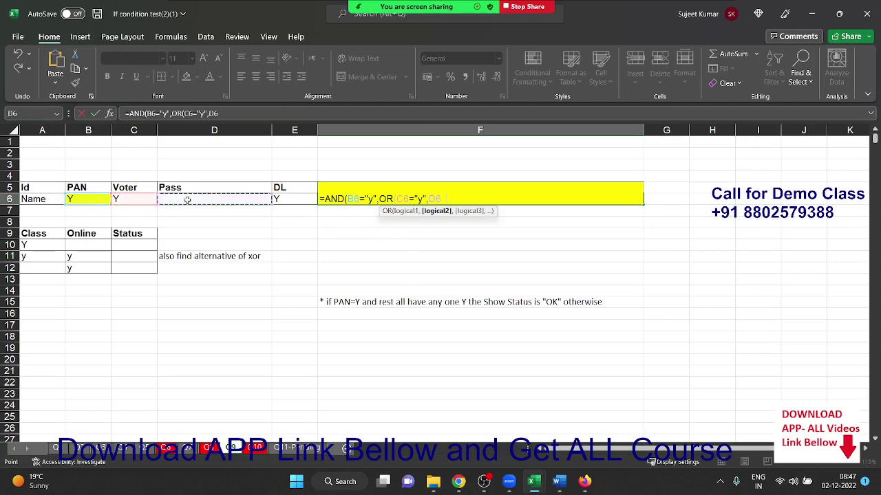
{"action": "type", "text": "=\"y\""}
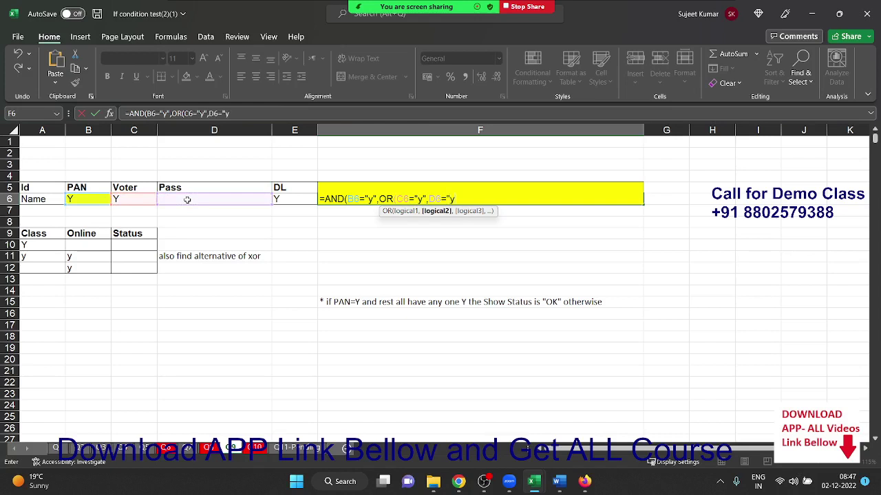
{"action": "type", "text": ","}
{"action": "left_click", "coordinate": [186, 200]}
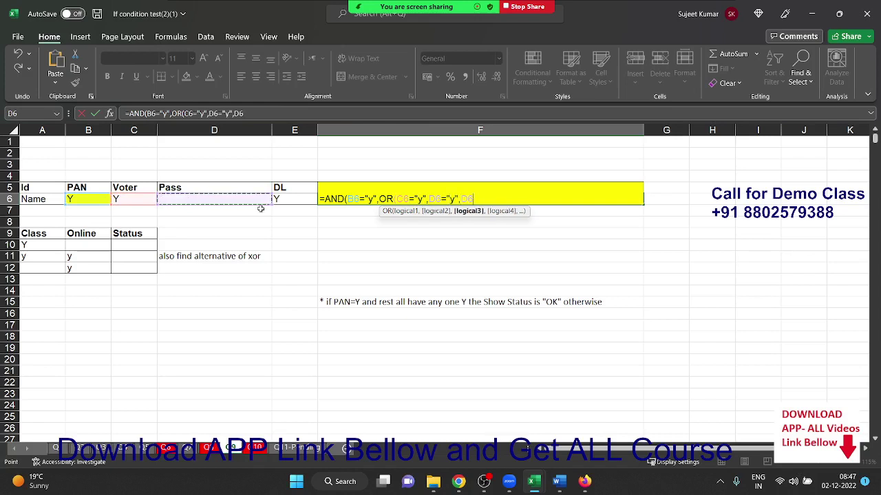
{"action": "left_click", "coordinate": [296, 202]}
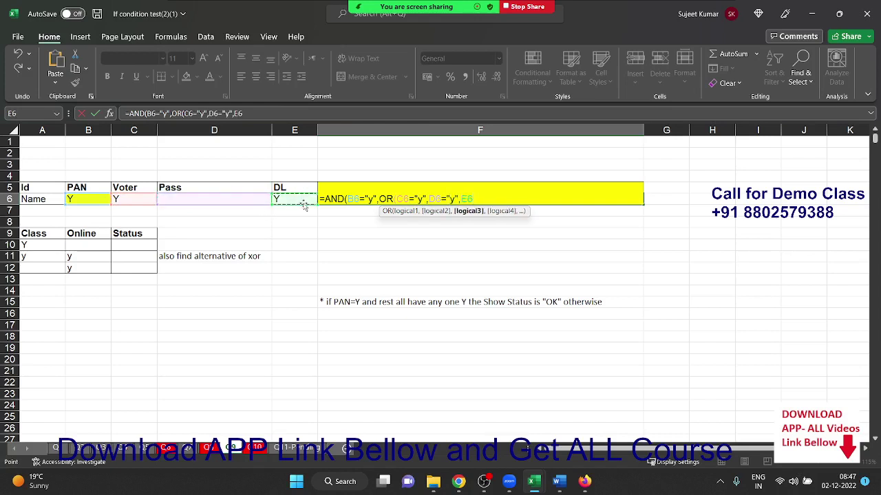
{"action": "type", "text": "=\""}
{"action": "type", "text": "y\")"}
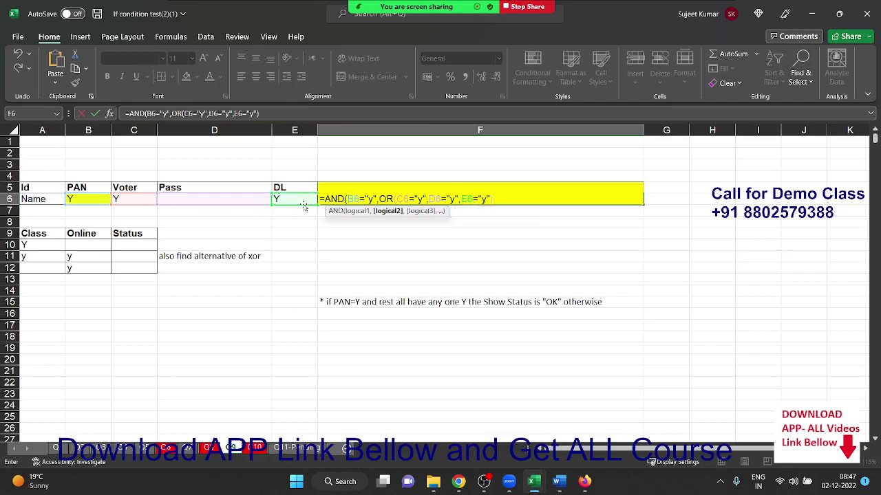
{"action": "key", "text": "Return"}
{"action": "key", "text": "Return"}
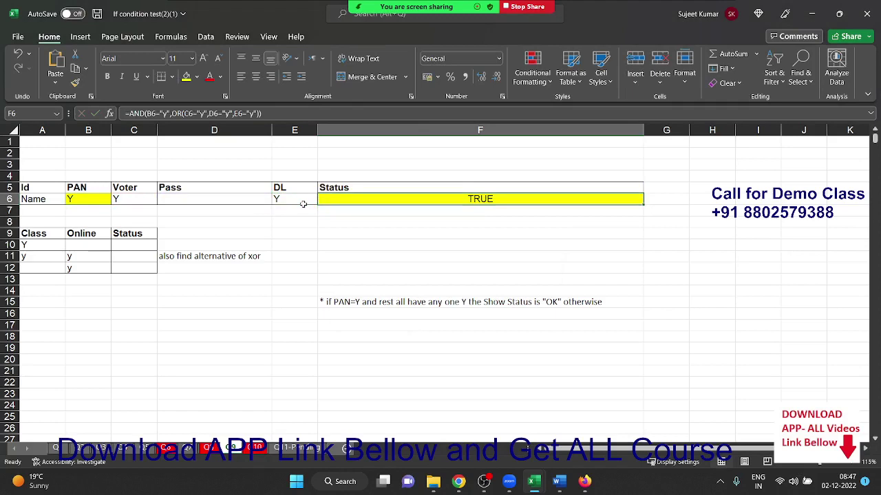
{"action": "left_click", "coordinate": [259, 449]}
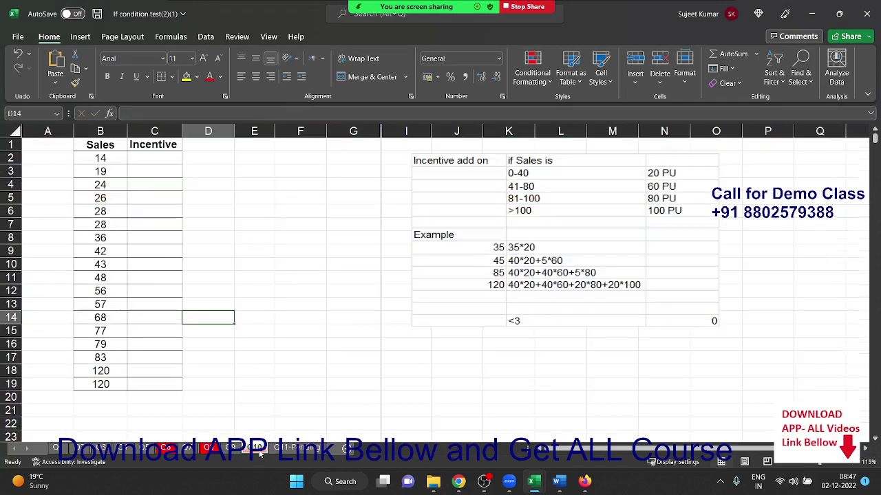
{"action": "left_click", "coordinate": [141, 157]}
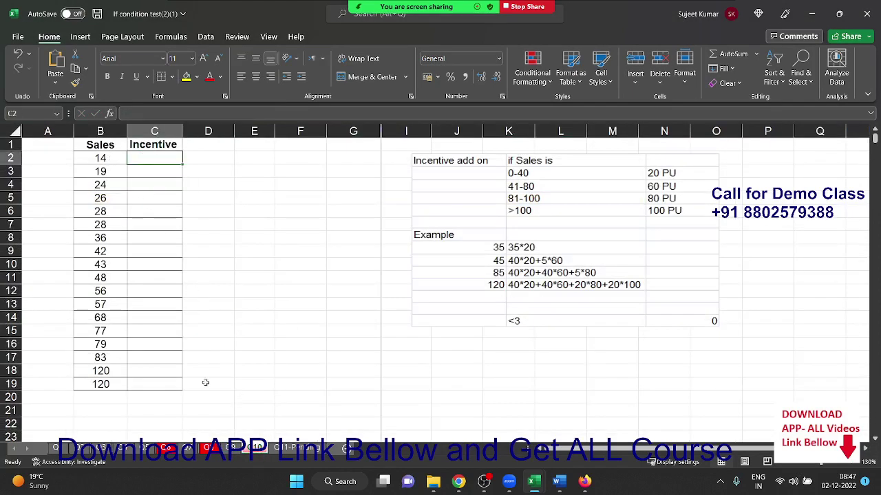
{"action": "left_click", "coordinate": [212, 447]}
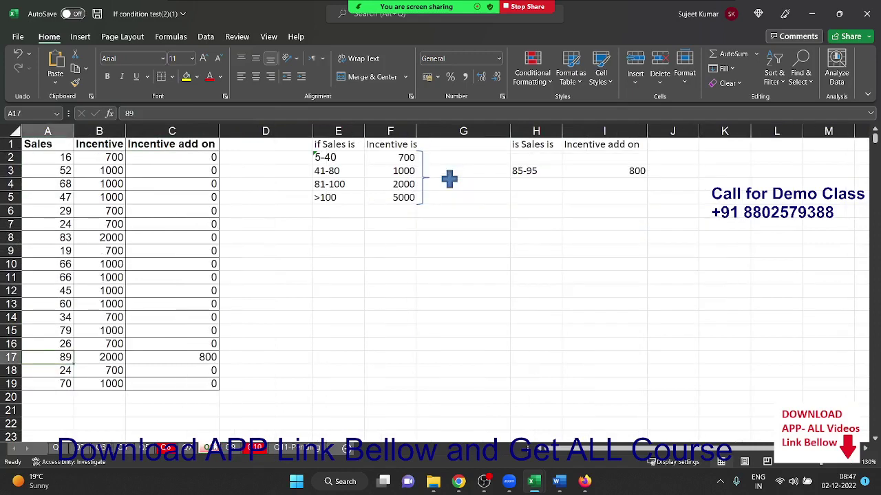
{"action": "left_click", "coordinate": [244, 448]}
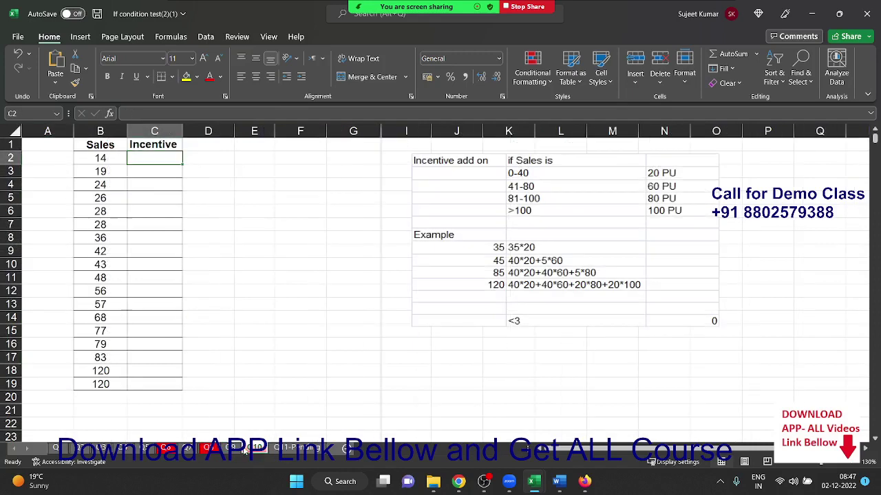
{"action": "left_click", "coordinate": [311, 274]}
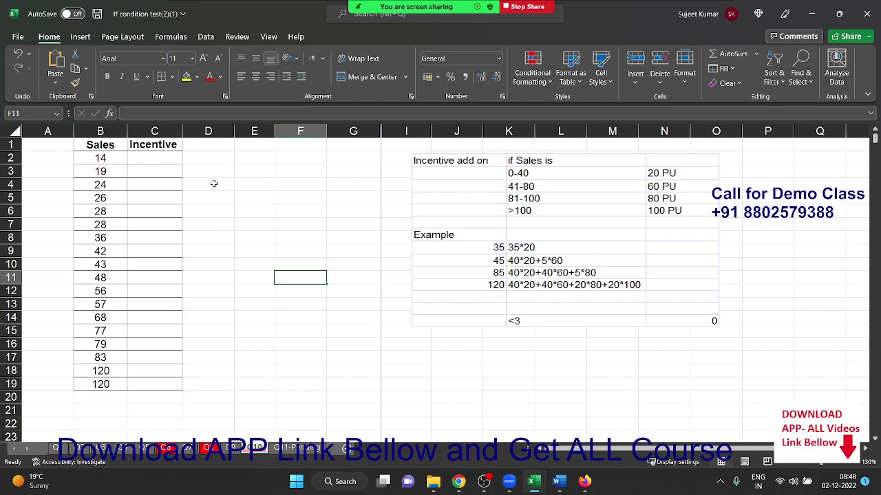
Step: Start C2's formula as =IF(B2<=40,B2*20,IF( for the first slab at 20 per unit
{"action": "left_click", "coordinate": [166, 163]}
{"action": "double_click", "coordinate": [165, 167]}
{"action": "type", "text": "=i"}
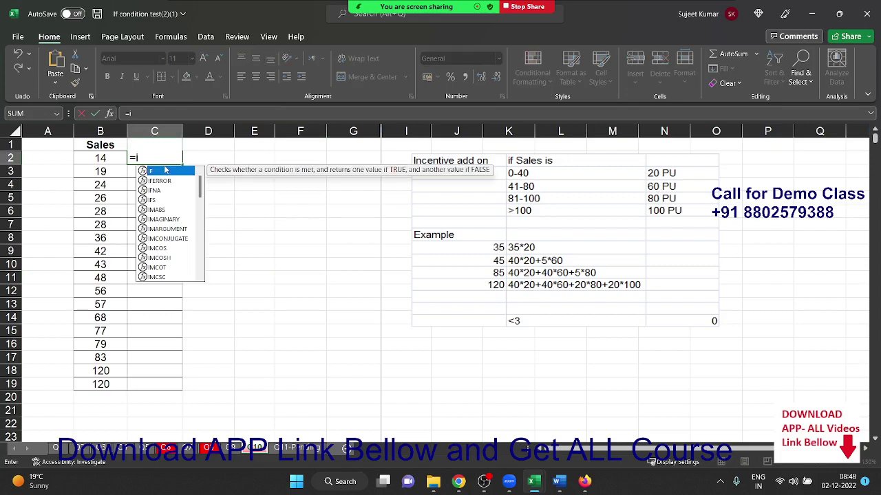
{"action": "type", "text": "f"}
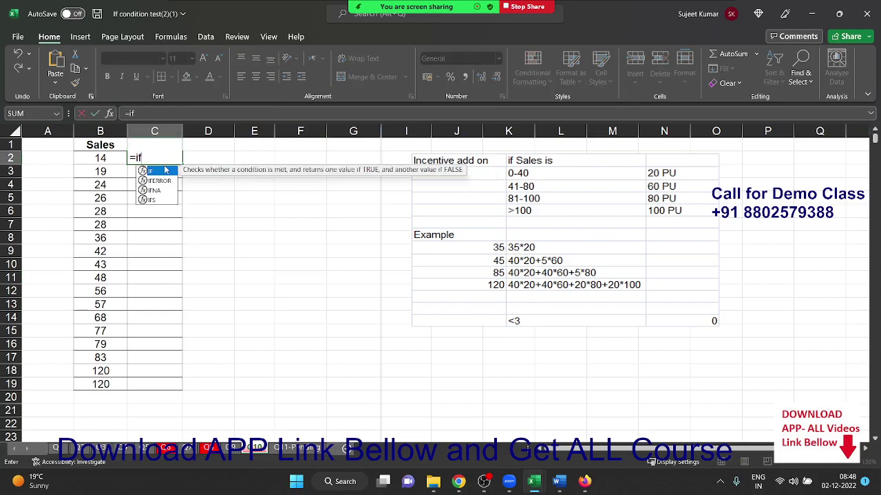
{"action": "double_click", "coordinate": [165, 170]}
{"action": "key", "text": "Left"}
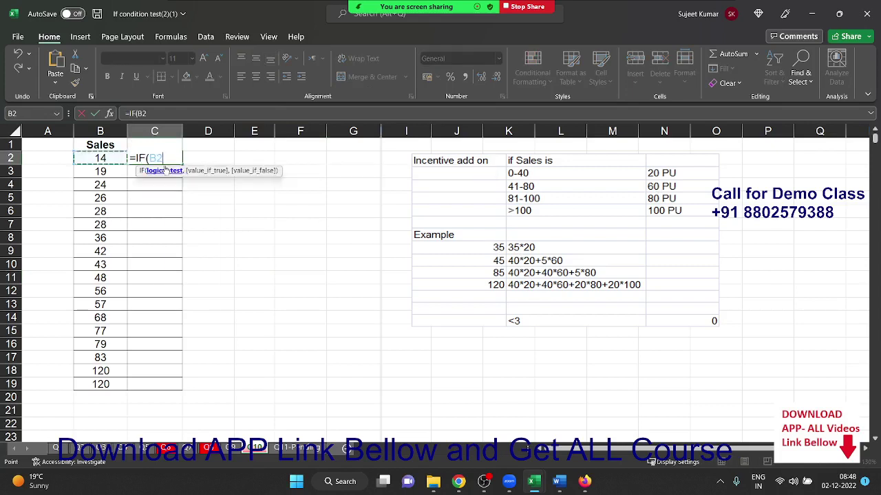
{"action": "type", "text": "<="}
{"action": "type", "text": "40"}
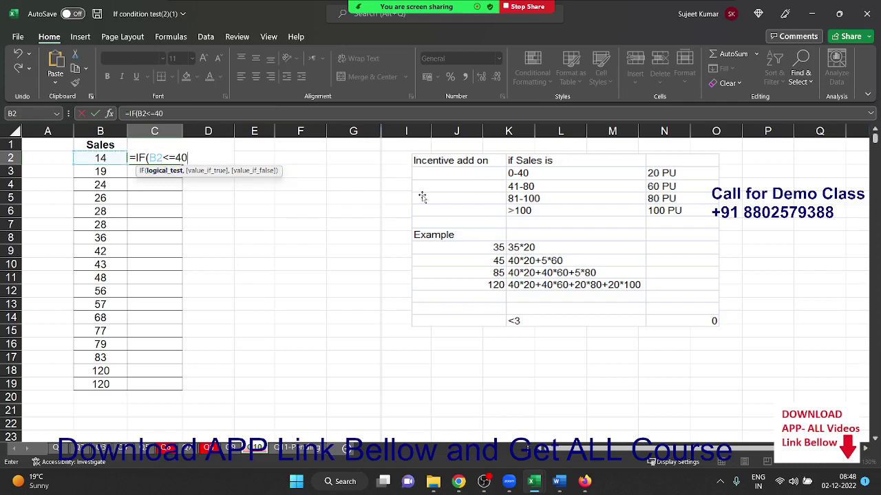
{"action": "type", "text": ","}
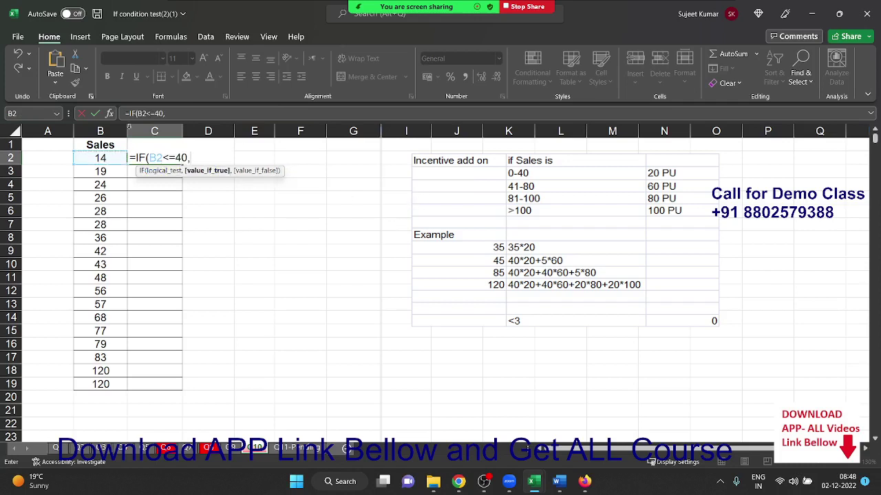
{"action": "left_click", "coordinate": [103, 157]}
{"action": "type", "text": "*"}
{"action": "type", "text": "20"}
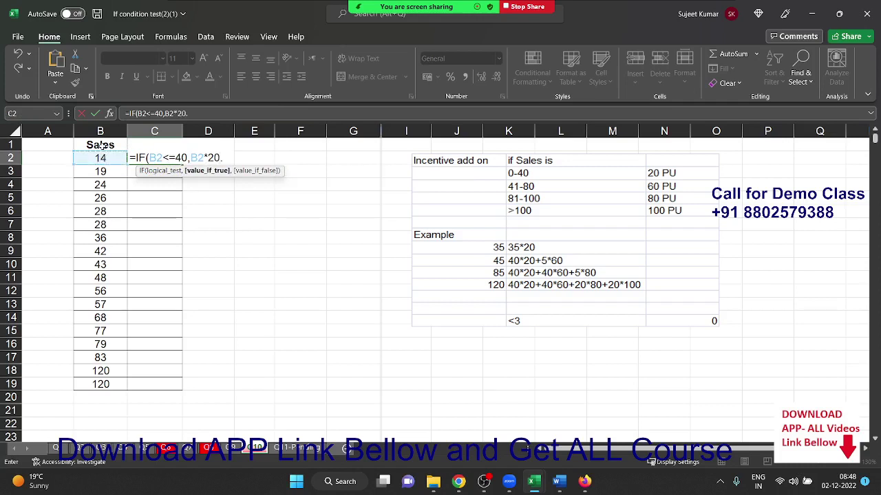
{"action": "type", "text": ",I"}
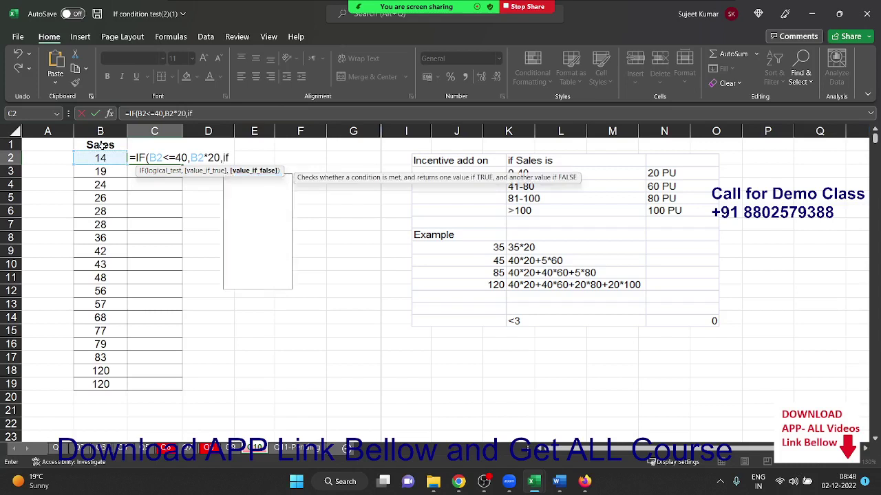
{"action": "type", "text": "F("}
Step: Add the second slab: B2<=80 gives 40*20+(B2-40)*60
{"action": "left_click", "coordinate": [101, 157]}
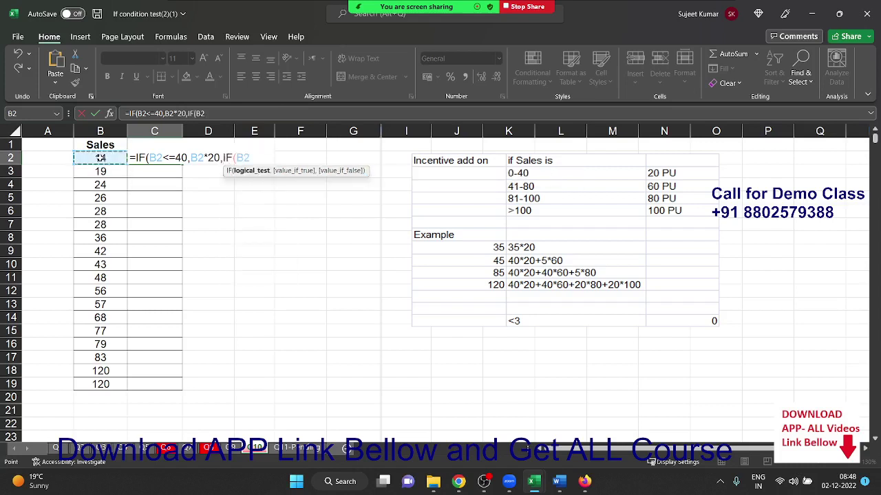
{"action": "type", "text": "<="}
{"action": "type", "text": "80"}
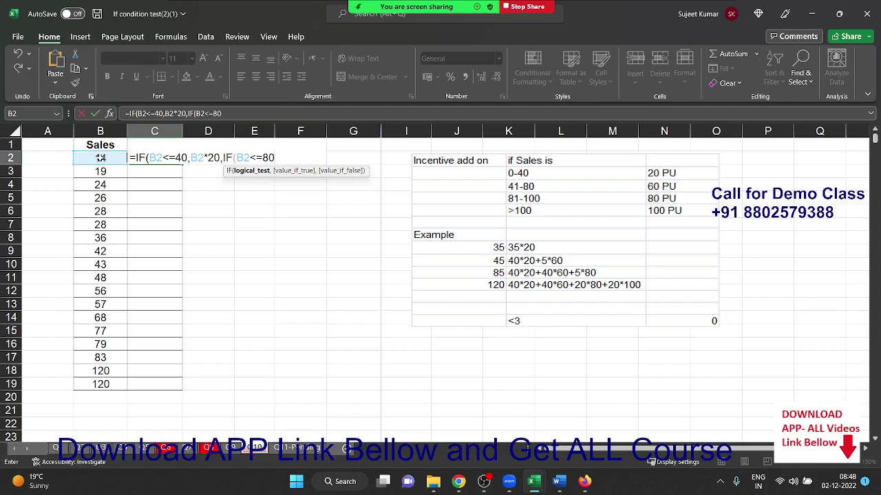
{"action": "type", "text": ","}
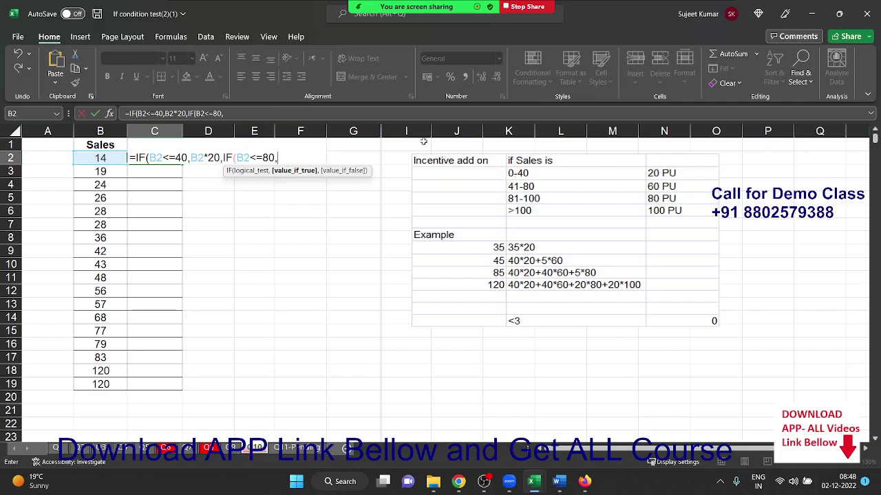
{"action": "type", "text": "40*20"}
{"action": "type", "text": "+("}
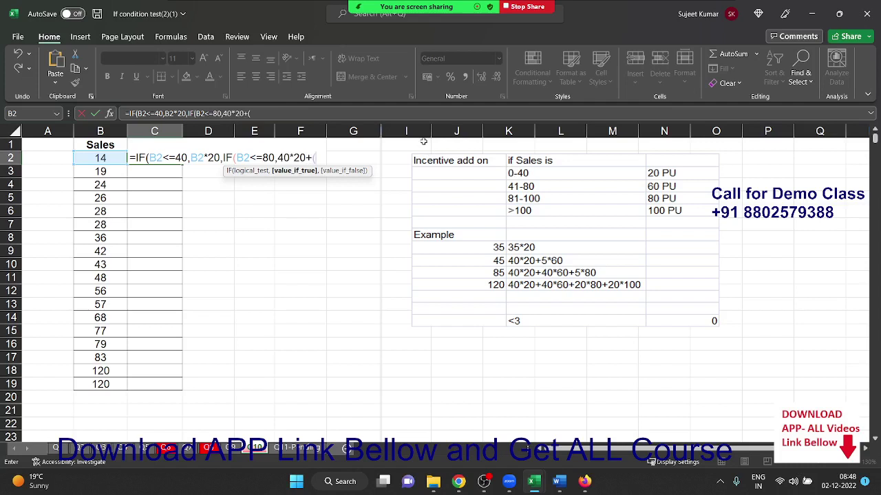
{"action": "left_click", "coordinate": [86, 158]}
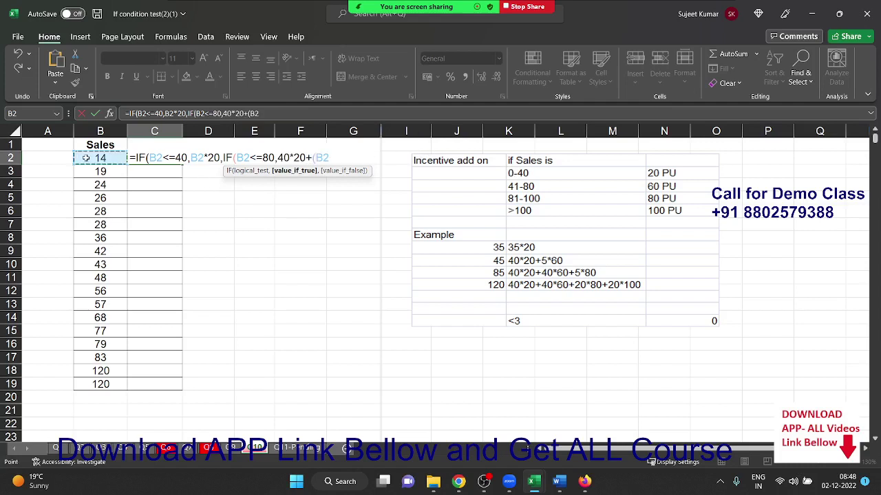
{"action": "type", "text": "-40"}
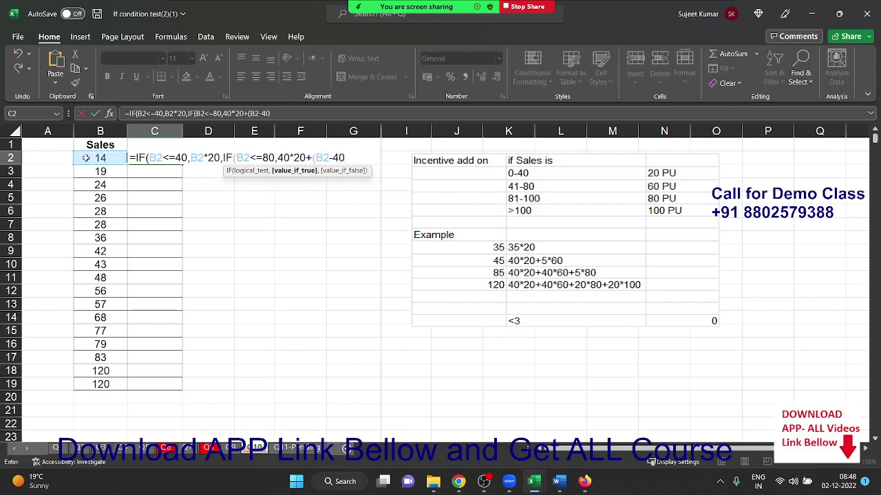
{"action": "type", "text": ")*6"}
{"action": "type", "text": "0"}
Step: Highlight the 40*20 and B2 parts of the second-slab expression to explain them
{"action": "left_click_drag", "start_coordinate": [277, 157], "coordinate": [305, 152]}
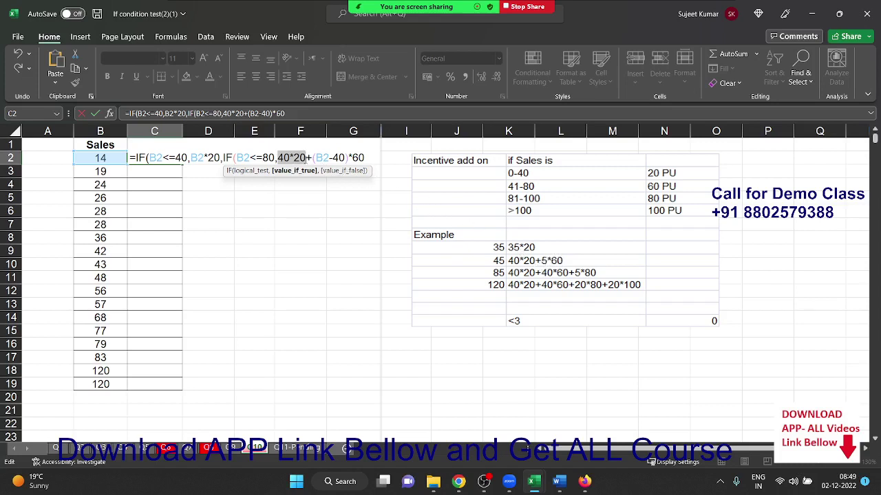
{"action": "left_click_drag", "start_coordinate": [322, 158], "coordinate": [331, 158]}
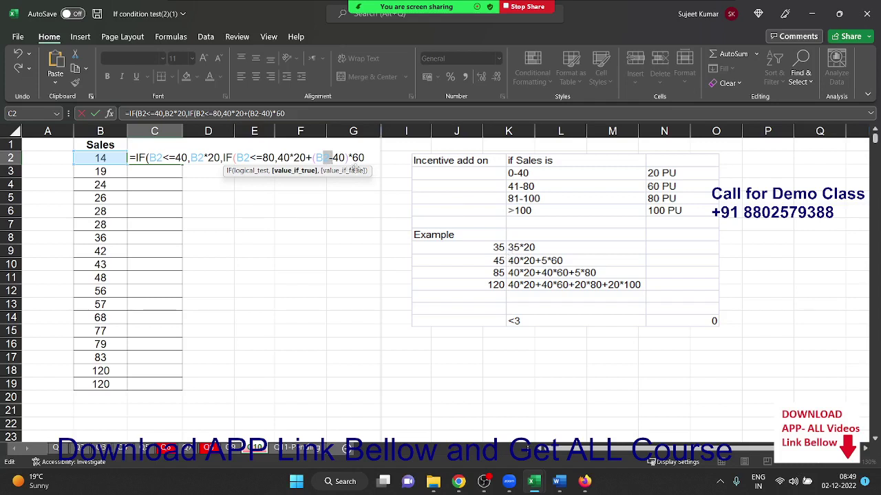
{"action": "left_click", "coordinate": [359, 158]}
{"action": "mouse_move", "coordinate": [461, 3]}
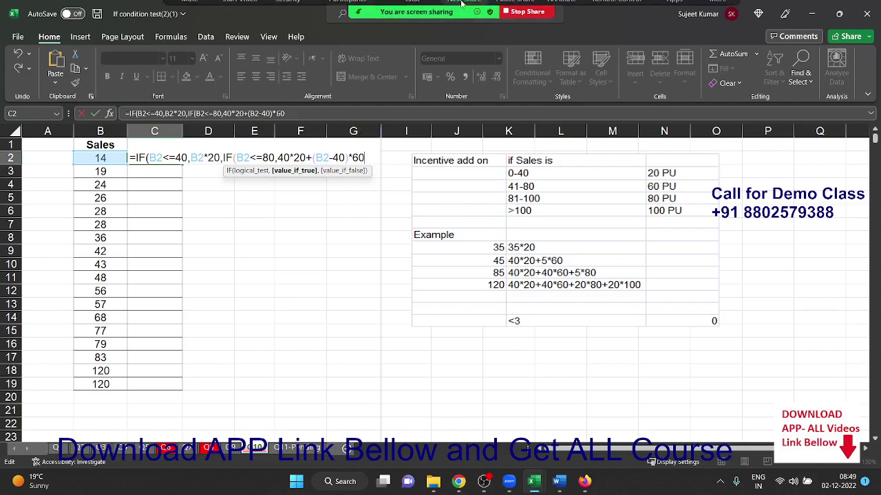
{"action": "left_click", "coordinate": [561, 21]}
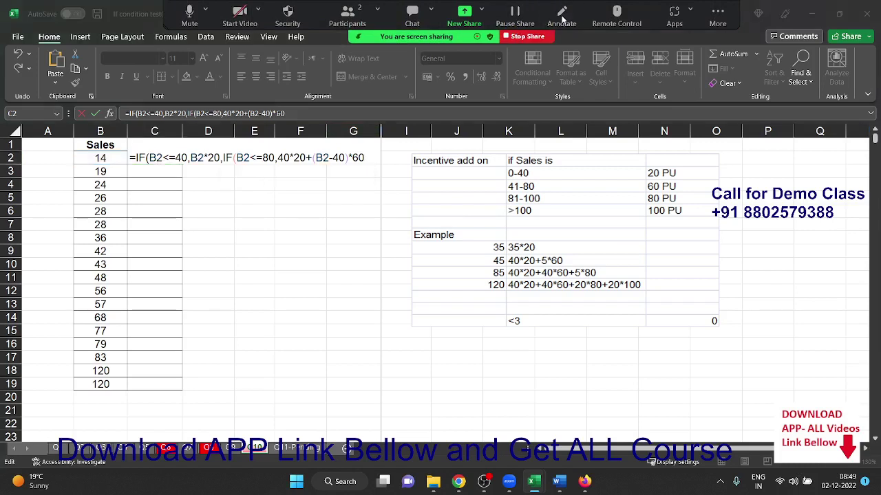
{"action": "left_click", "coordinate": [561, 21]}
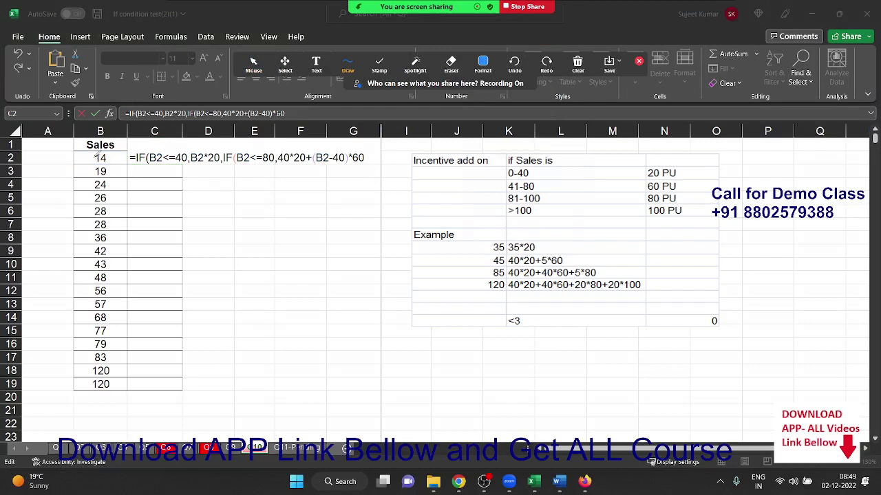
{"action": "mouse_move", "coordinate": [83, 155]}
{"action": "left_mouse_down"}
{"action": "mouse_move", "coordinate": [91, 175]}
{"action": "mouse_move", "coordinate": [115, 169]}
{"action": "mouse_move", "coordinate": [108, 191]}
{"action": "left_mouse_up"}
{"action": "left_click_drag", "start_coordinate": [276, 160], "coordinate": [306, 168]}
{"action": "left_click_drag", "start_coordinate": [683, 176], "coordinate": [718, 175]}
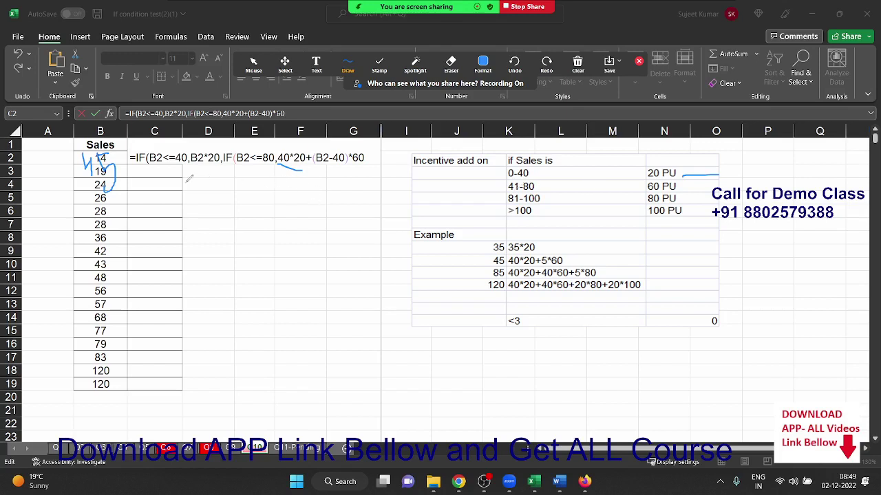
{"action": "left_click_drag", "start_coordinate": [340, 165], "coordinate": [307, 172]}
{"action": "left_click_drag", "start_coordinate": [358, 165], "coordinate": [369, 165]}
{"action": "left_click_drag", "start_coordinate": [674, 194], "coordinate": [695, 186]}
{"action": "mouse_move", "coordinate": [677, 13]}
{"action": "mouse_move", "coordinate": [718, 7]}
{"action": "left_click_drag", "start_coordinate": [543, 263], "coordinate": [569, 264]}
{"action": "left_click_drag", "start_coordinate": [492, 263], "coordinate": [528, 267]}
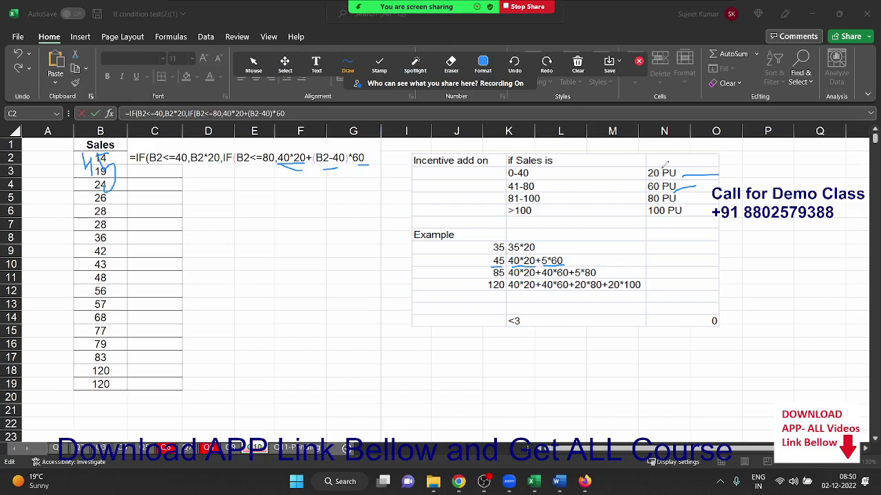
{"action": "left_click_drag", "start_coordinate": [674, 178], "coordinate": [700, 167]}
{"action": "left_click_drag", "start_coordinate": [688, 181], "coordinate": [723, 170]}
{"action": "left_click_drag", "start_coordinate": [318, 166], "coordinate": [343, 165]}
{"action": "left_click", "coordinate": [578, 64]}
{"action": "left_click", "coordinate": [590, 107]}
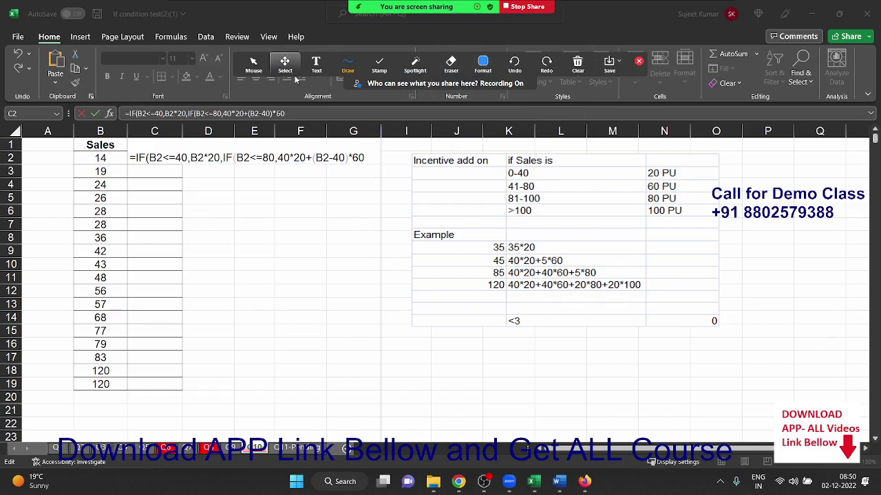
{"action": "left_click", "coordinate": [253, 63]}
Step: Add a third nested IF testing B2<=100 to C2's formula
{"action": "left_click", "coordinate": [364, 151]}
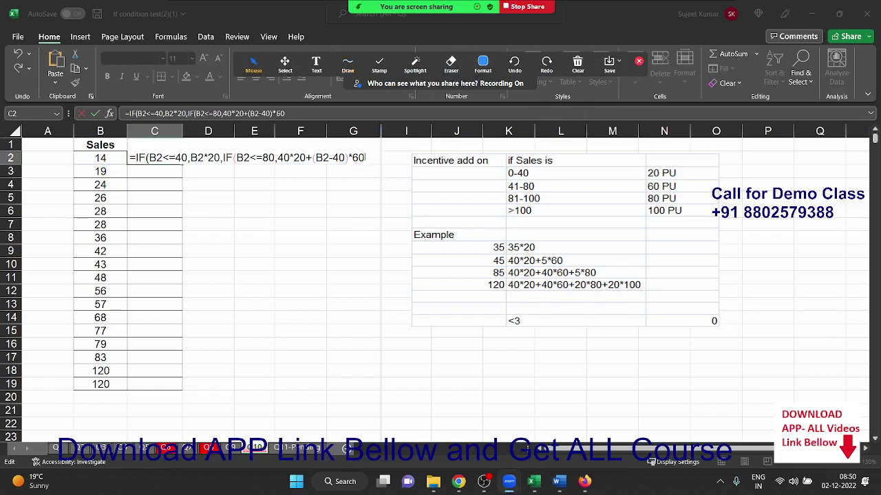
{"action": "type", "text": ","}
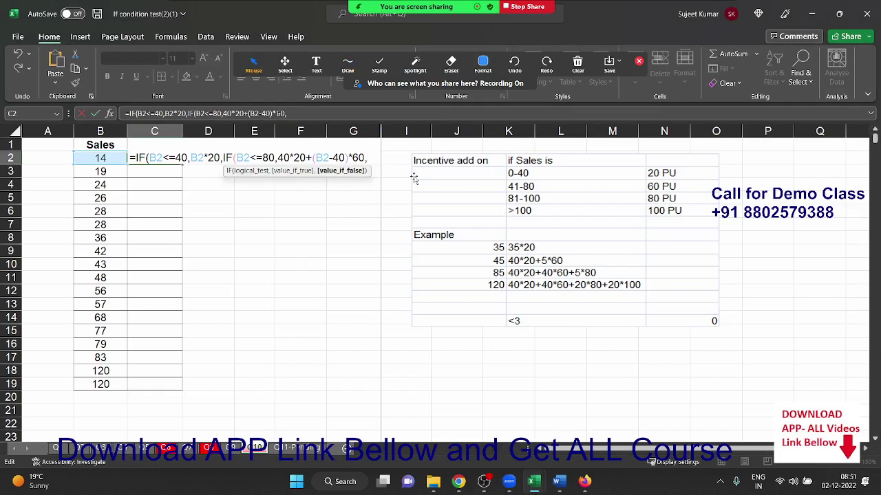
{"action": "type", "text": "if"}
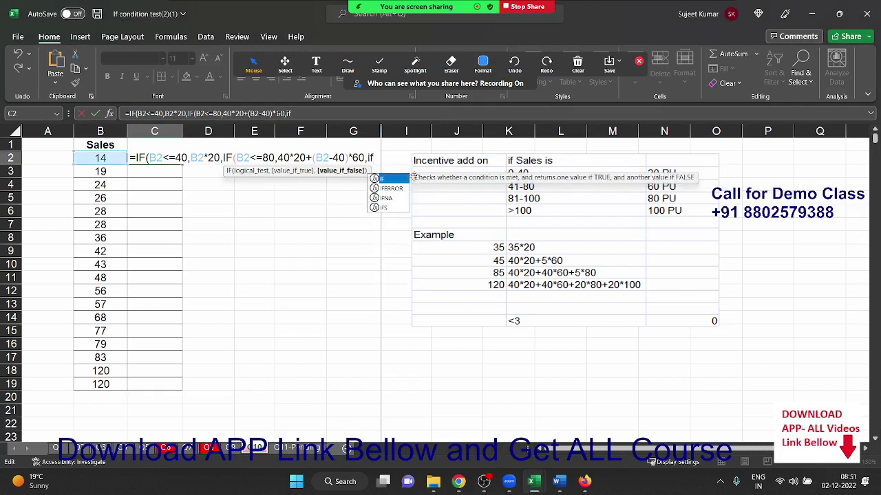
{"action": "key", "text": "Tab"}
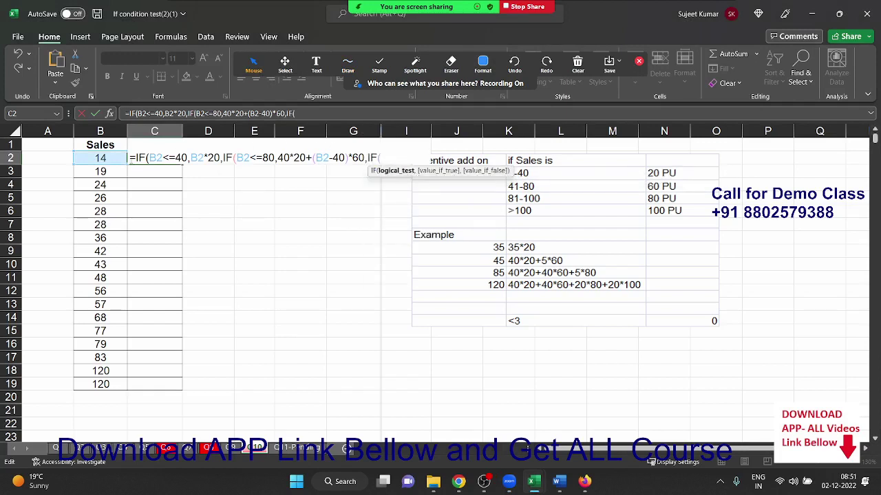
{"action": "left_click", "coordinate": [119, 158]}
{"action": "type", "text": "<"}
{"action": "type", "text": "="}
{"action": "type", "text": "1"}
{"action": "type", "text": "00"}
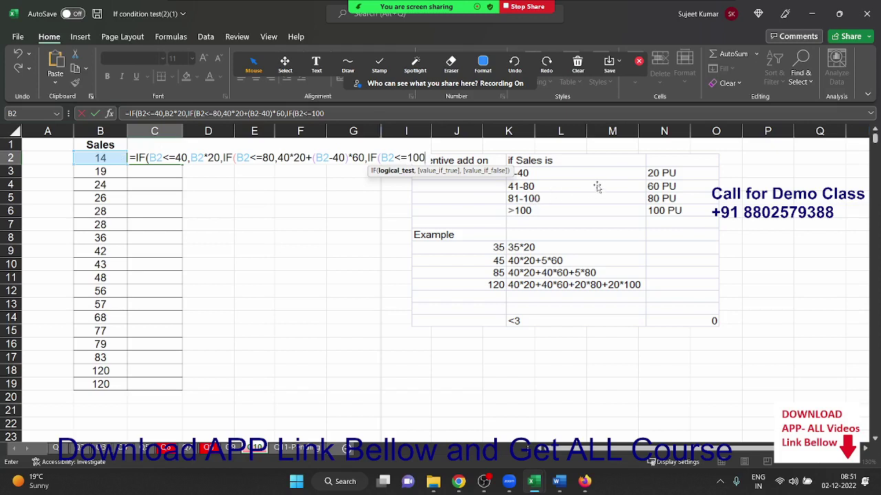
Step: Give it the value 40*20+40*60+(B2-80)*80 and open a fourth IF
{"action": "type", "text": ",4"}
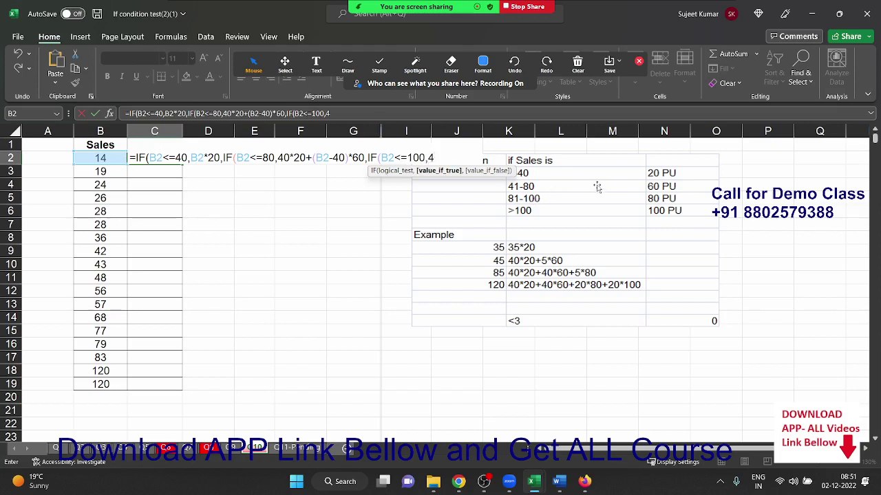
{"action": "type", "text": "0*20"}
{"action": "type", "text": "+40"}
{"action": "type", "text": "*"}
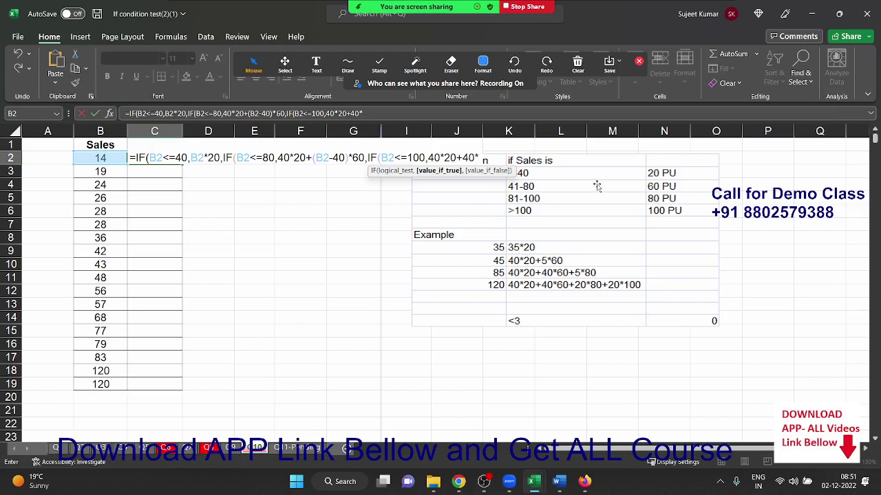
{"action": "type", "text": "60+"}
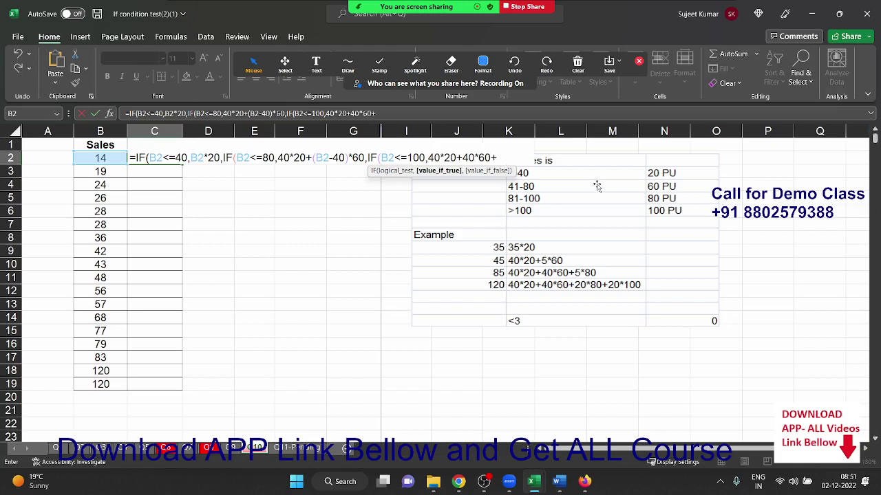
{"action": "type", "text": "("}
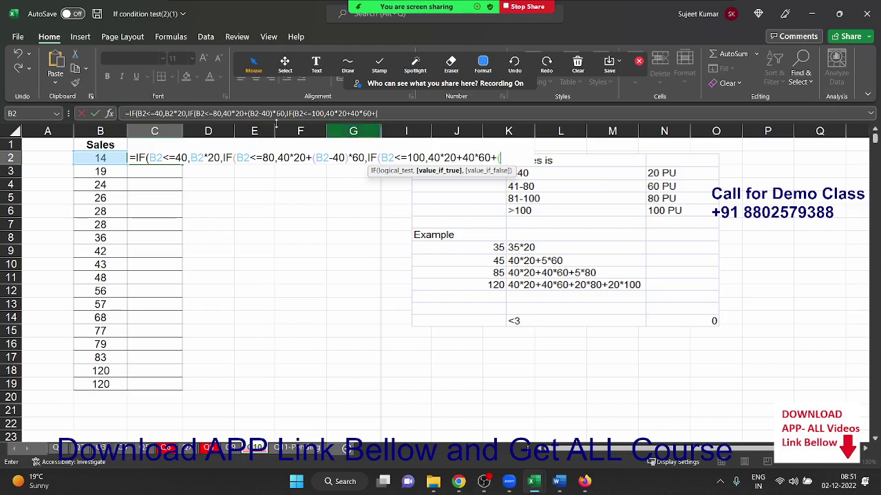
{"action": "left_click", "coordinate": [111, 158]}
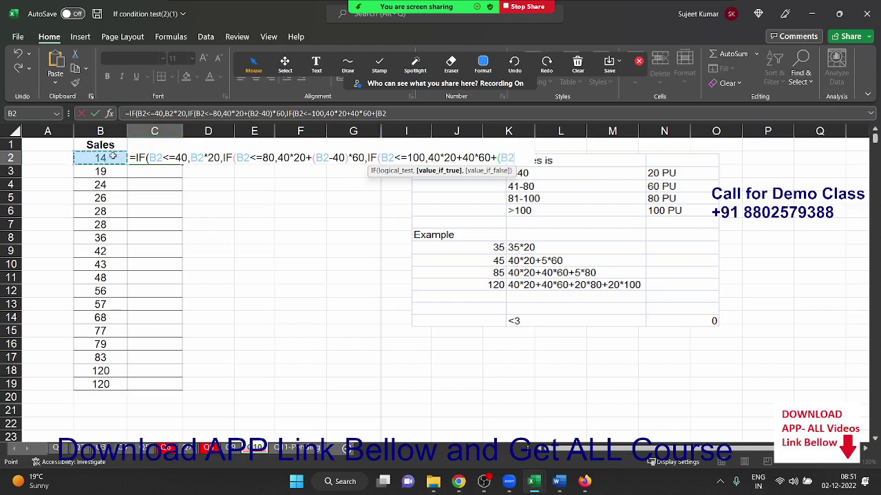
{"action": "type", "text": "-"}
{"action": "type", "text": "4"}
{"action": "key", "text": "BackSpace"}
{"action": "type", "text": "80"}
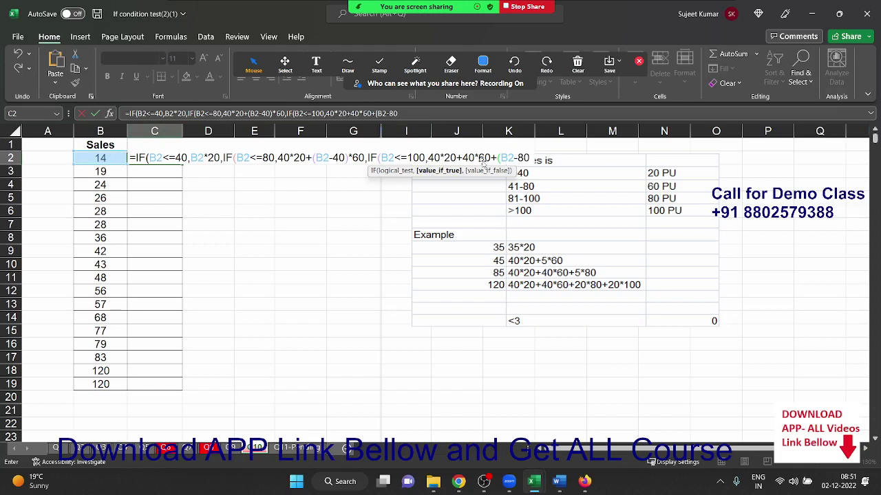
{"action": "type", "text": ")"}
{"action": "type", "text": "*"}
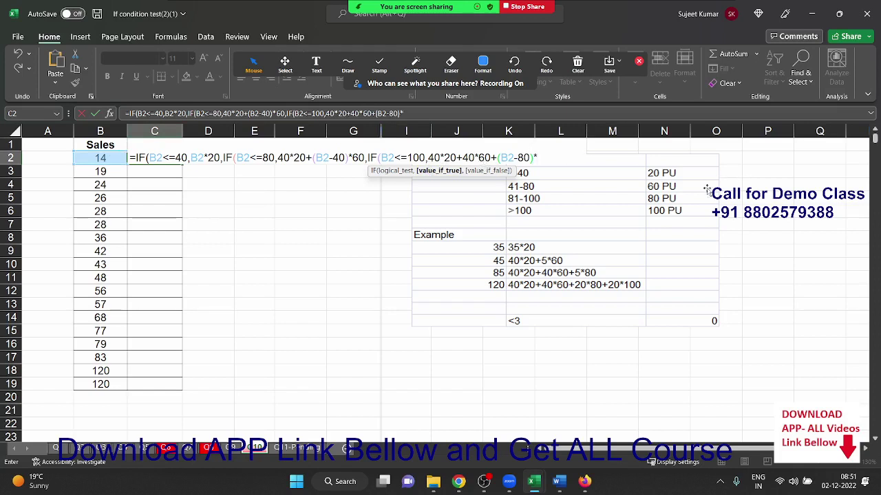
{"action": "type", "text": "80"}
{"action": "type", "text": ",IF"}
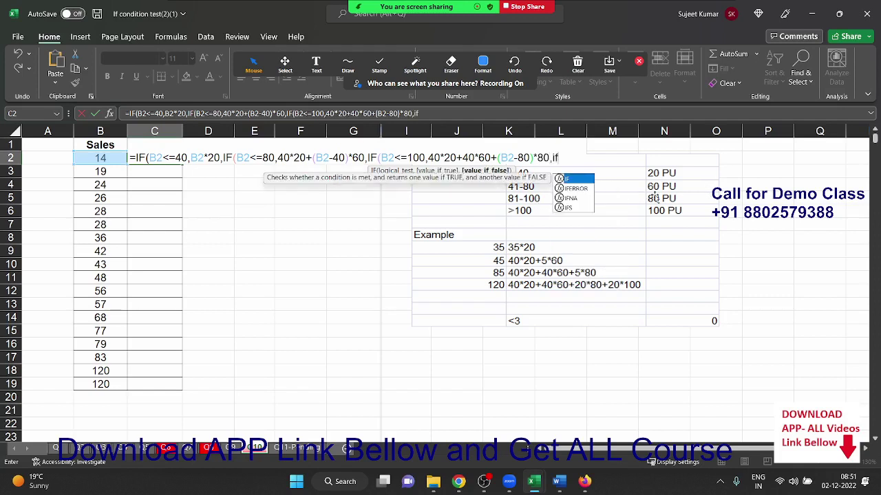
{"action": "type", "text": "("}
Step: Finish C2 with B2>100 paying 40*20+40*60+20*80+(B2-100)*100, showing 280
{"action": "left_click", "coordinate": [94, 158]}
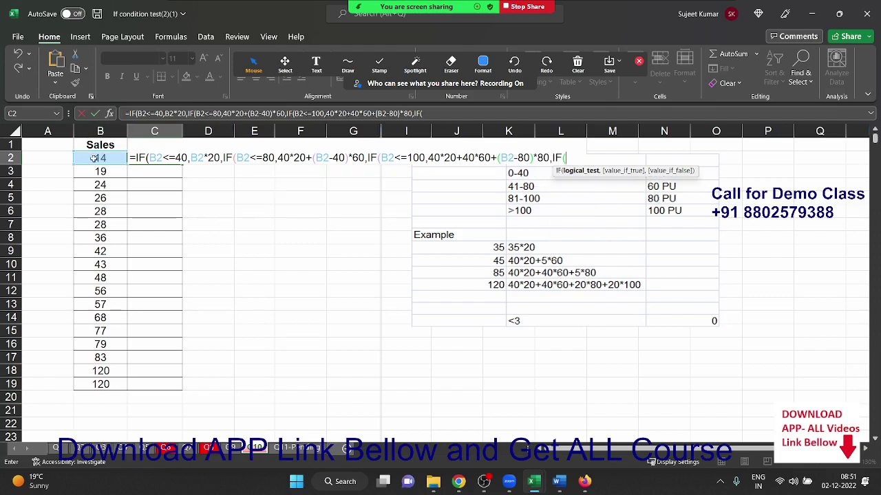
{"action": "type", "text": "B2>1"}
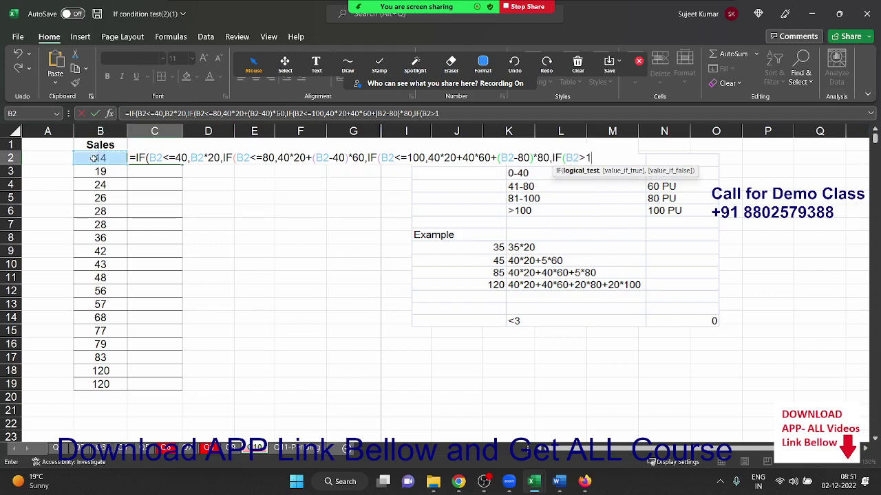
{"action": "type", "text": "00"}
{"action": "type", "text": ",40"}
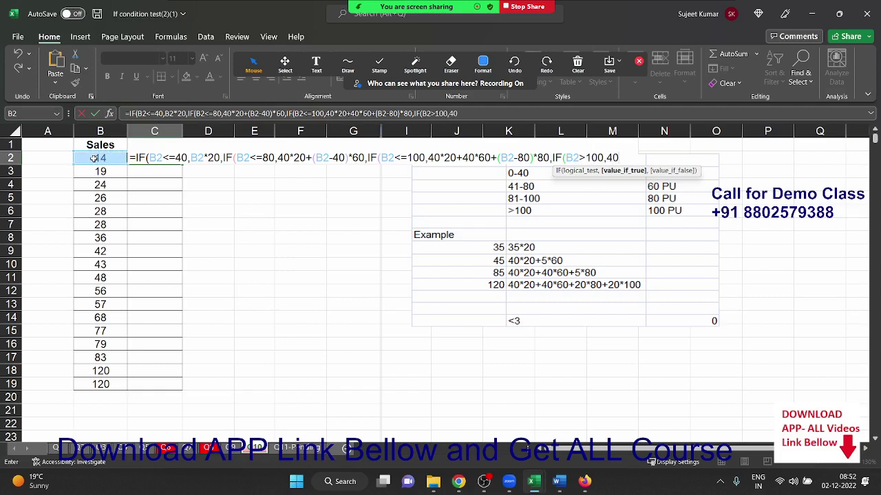
{"action": "type", "text": "*20+"}
{"action": "type", "text": "40*6"}
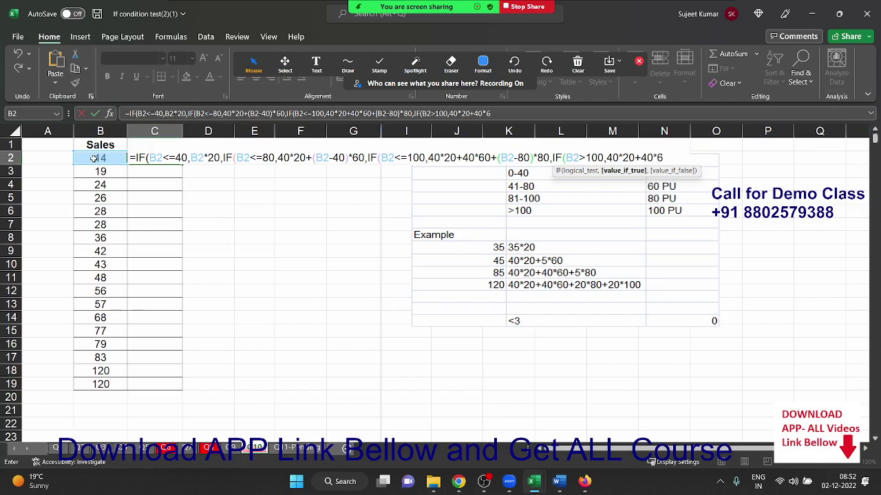
{"action": "type", "text": "0+20"}
{"action": "type", "text": "*"}
{"action": "type", "text": "8"}
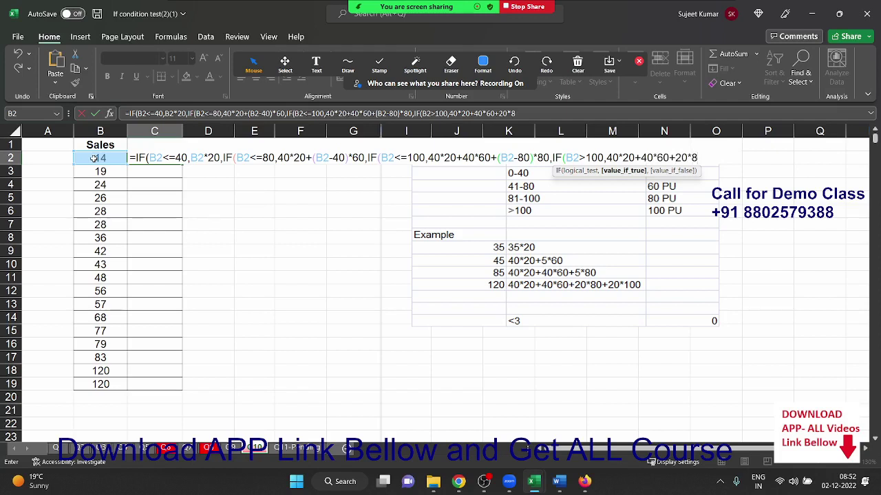
{"action": "type", "text": "0+("}
{"action": "left_click", "coordinate": [94, 158]}
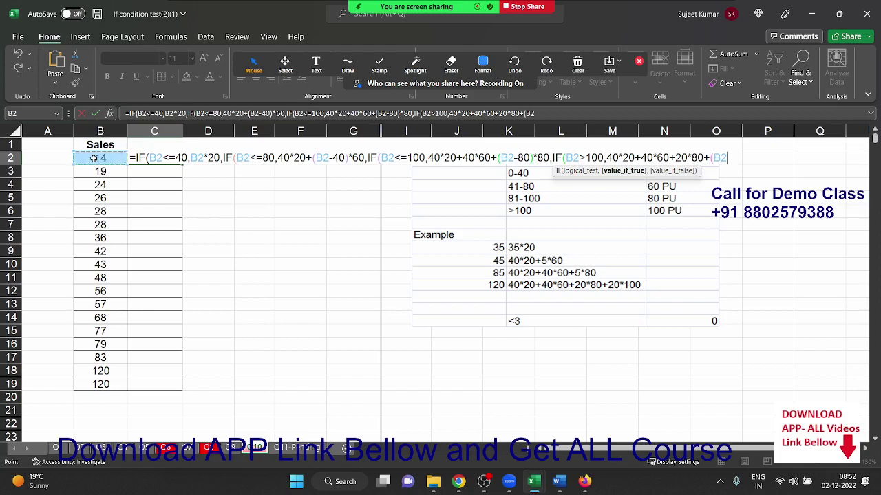
{"action": "type", "text": "-100"}
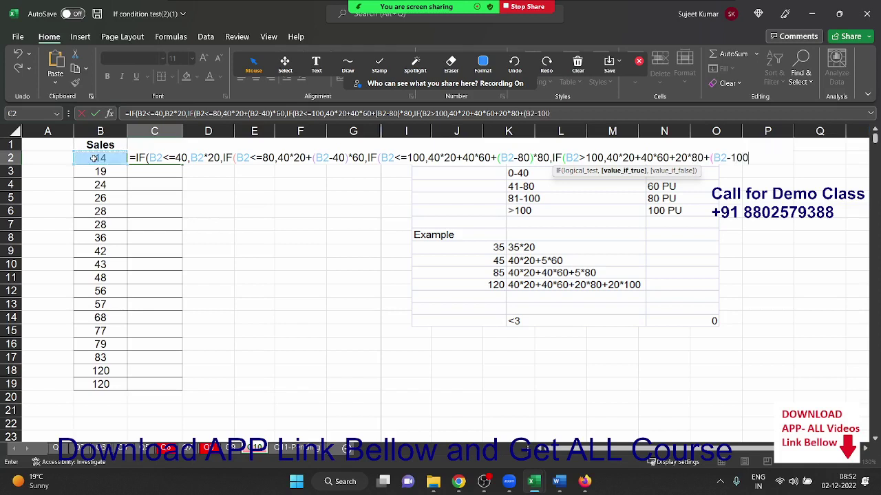
{"action": "type", "text": ")*"}
{"action": "type", "text": "100"}
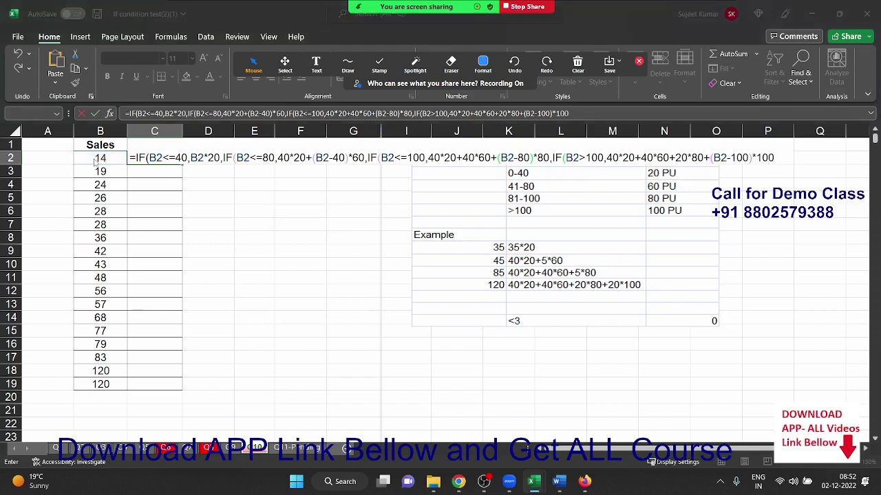
{"action": "key", "text": "Return"}
{"action": "key", "text": "Return"}
Step: Fill C2's incentive formula down to C19 (280 to 6800) and save the workbook
{"action": "key", "text": "Up"}
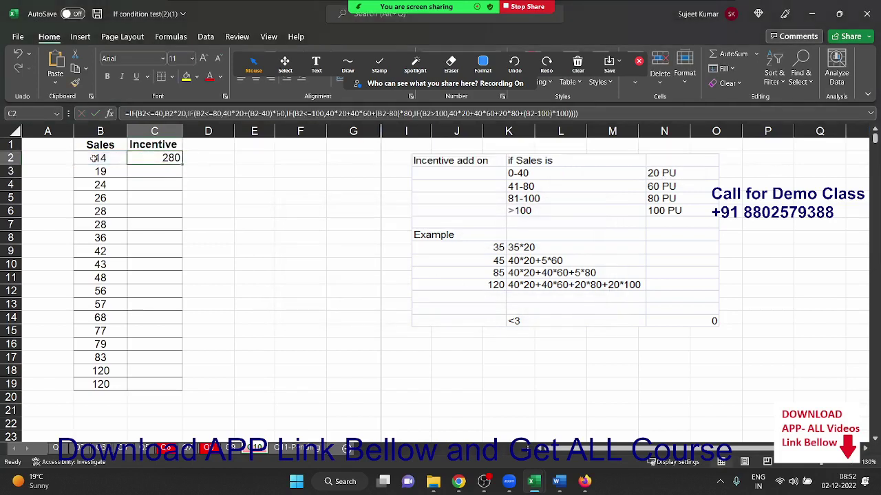
{"action": "double_click", "coordinate": [183, 163]}
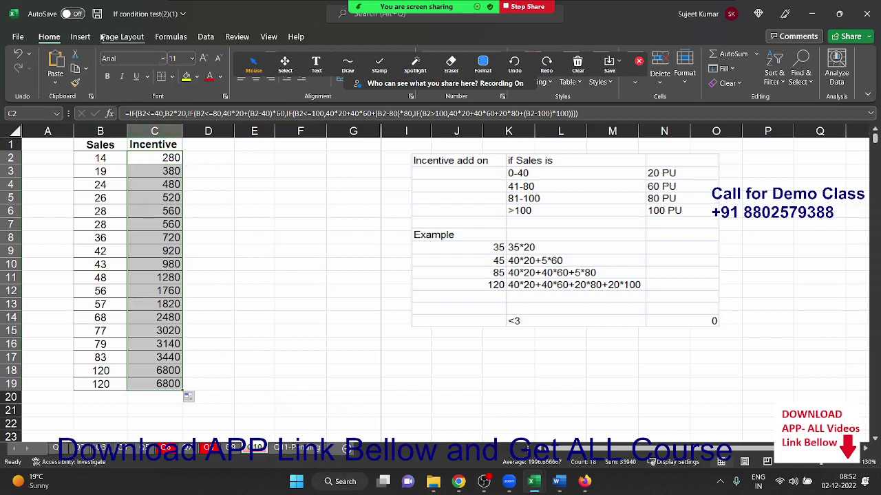
{"action": "left_click", "coordinate": [97, 14]}
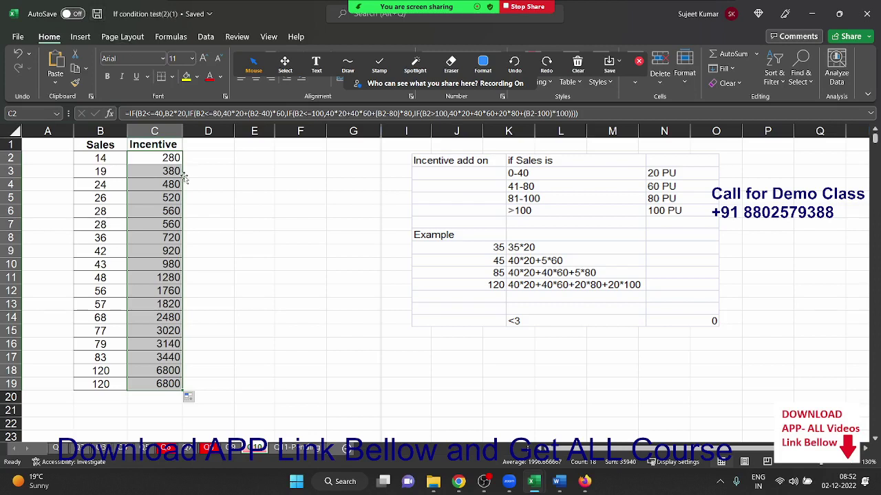